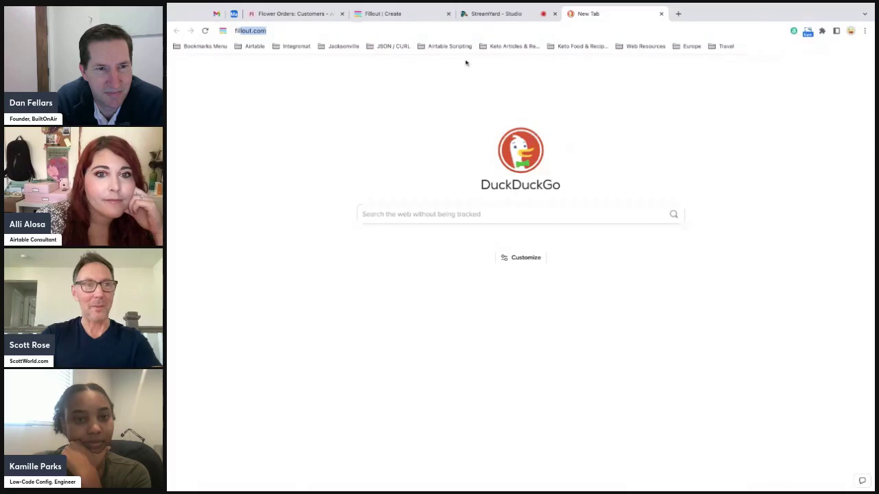
- Open the fillout.com website
{"action": "key", "text": "Return"}
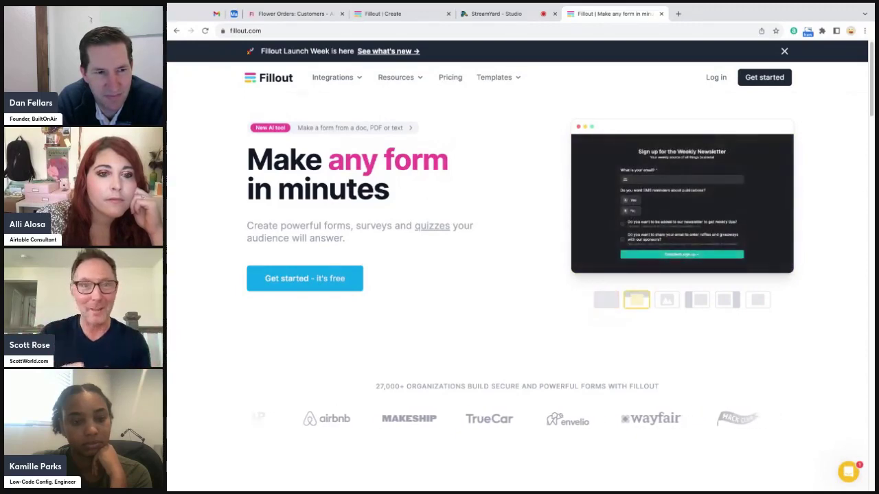
- Switch to the Flower Orders base in Airtable and widen the Search Formula column of the Customers table
{"action": "left_click", "coordinate": [274, 17]}
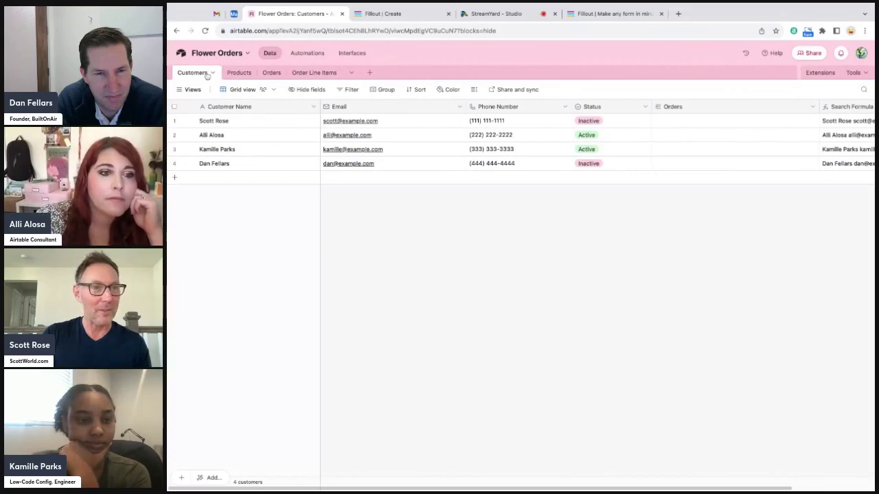
{"action": "left_click", "coordinate": [232, 123]}
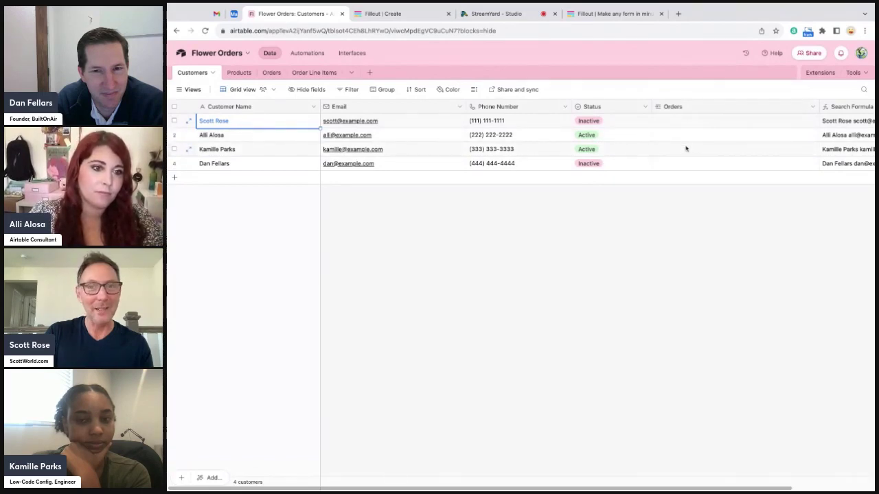
{"action": "scroll", "coordinate": [685, 148], "scroll_direction": "right", "scroll_amount": 3}
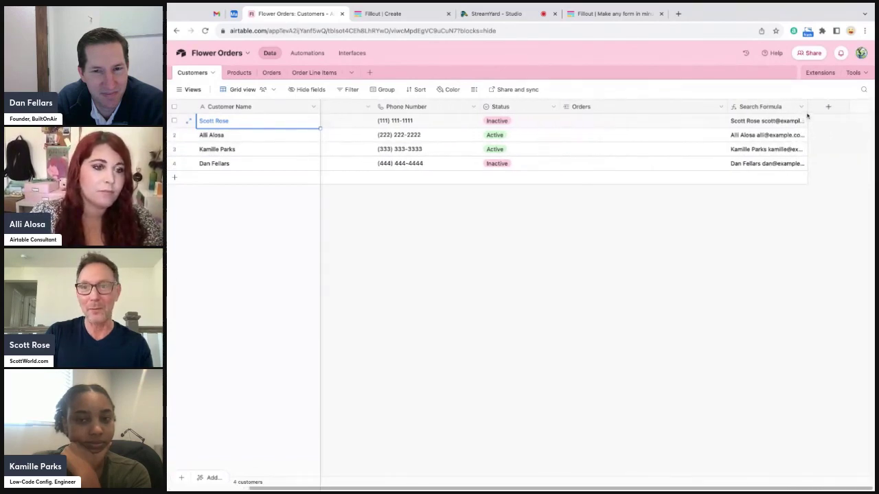
{"action": "left_click_drag", "start_coordinate": [808, 109], "coordinate": [864, 109]}
{"action": "scroll", "coordinate": [677, 216], "scroll_direction": "left", "scroll_amount": 3}
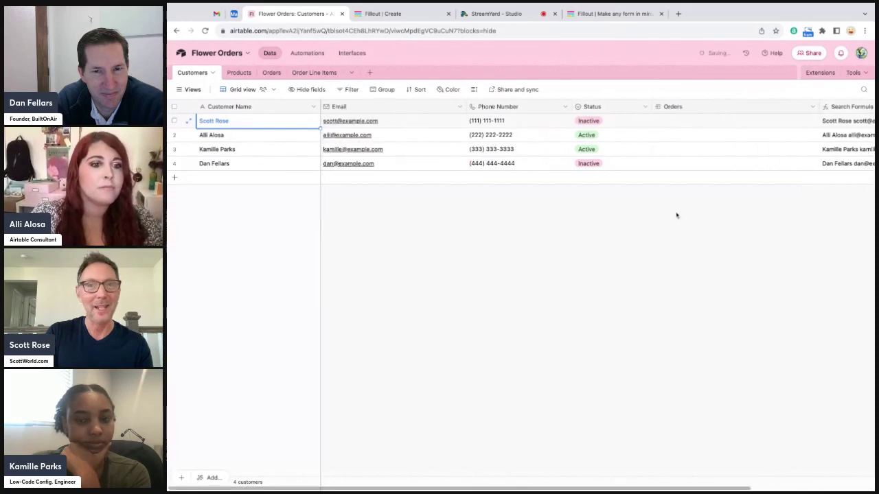
- Review the Products, Orders and Order Line Items tables of the Flower Orders base
{"action": "left_click", "coordinate": [239, 73]}
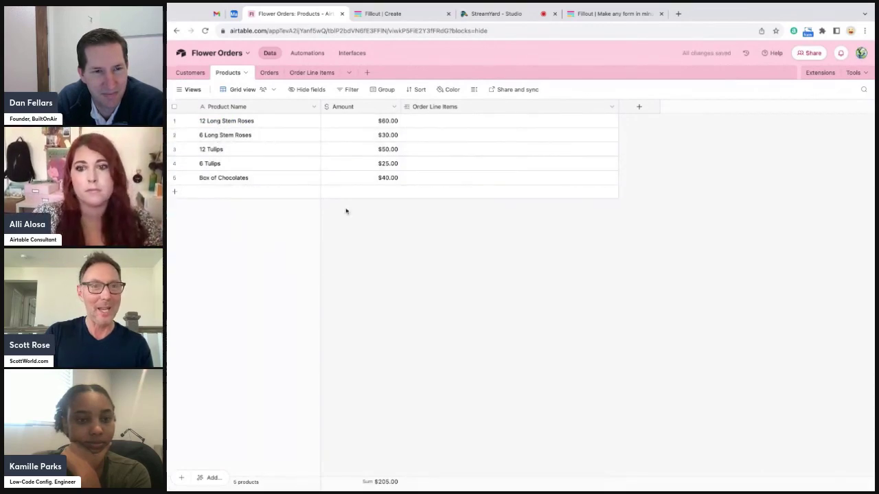
{"action": "left_click", "coordinate": [267, 72]}
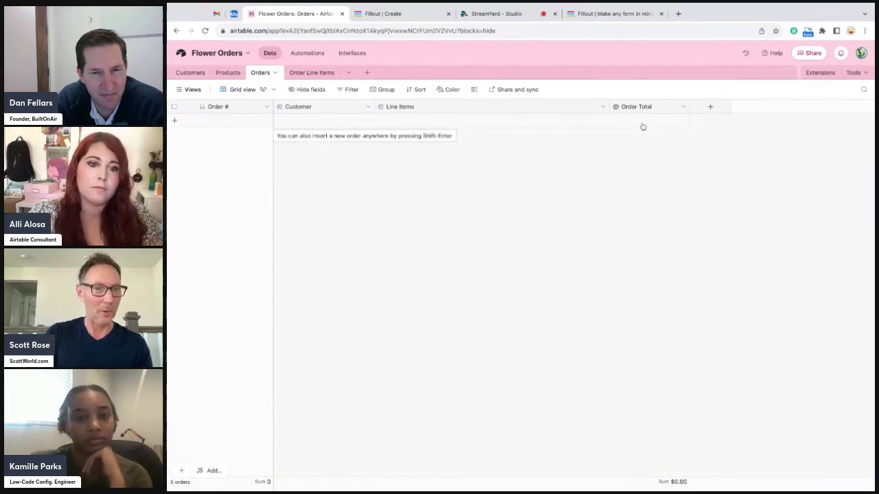
{"action": "left_click", "coordinate": [311, 74]}
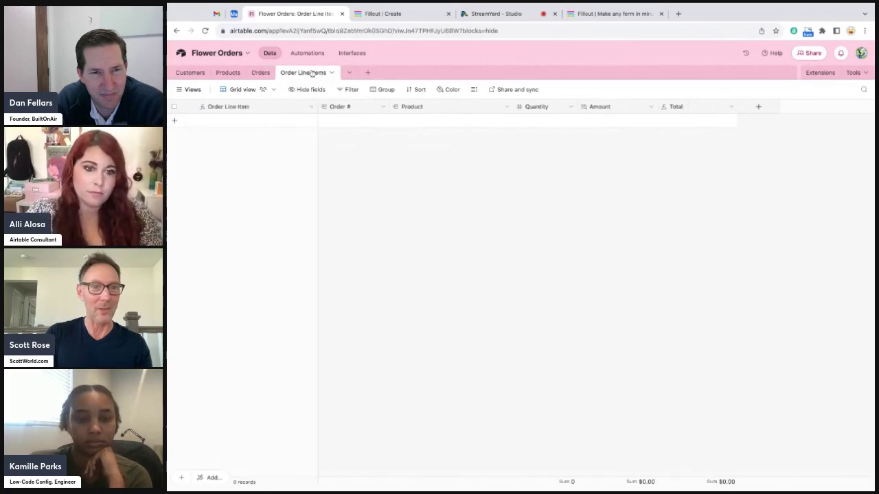
{"action": "left_click", "coordinate": [260, 72]}
{"action": "left_click", "coordinate": [295, 74]}
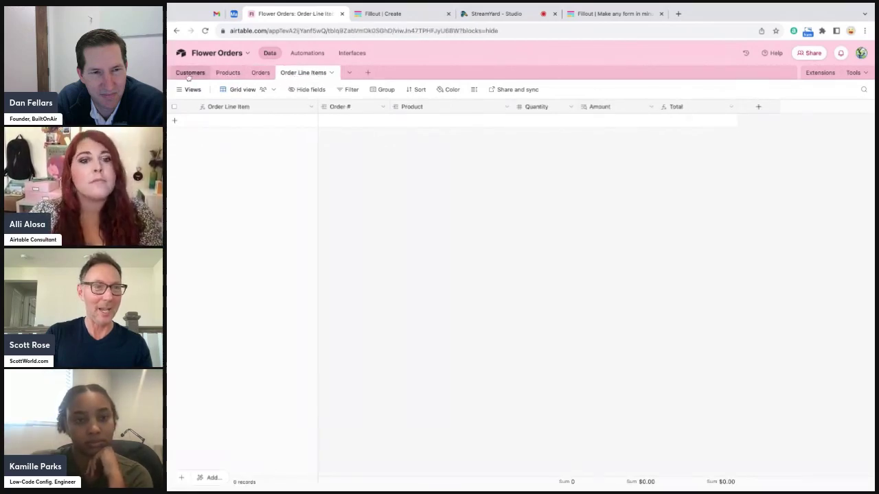
- Switch to the Fillout preview of the Flower Orders form, start the form and view the options for the Customer field
{"action": "left_click", "coordinate": [384, 14]}
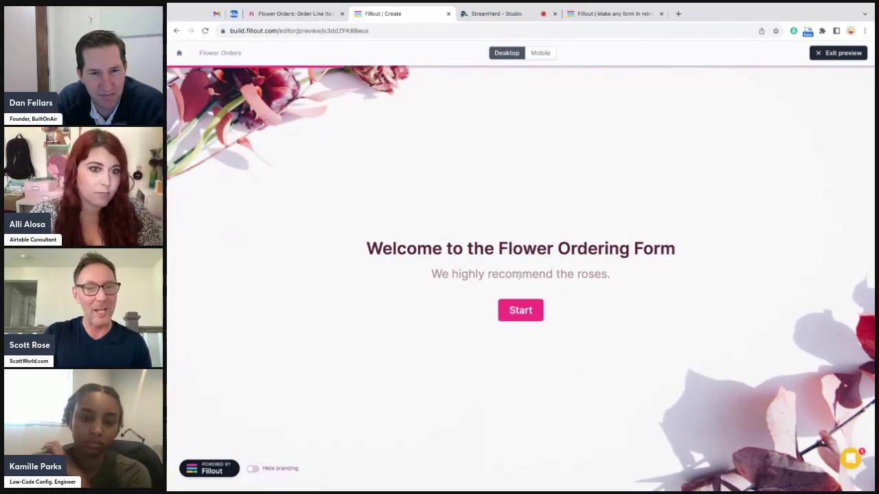
{"action": "left_click", "coordinate": [520, 311]}
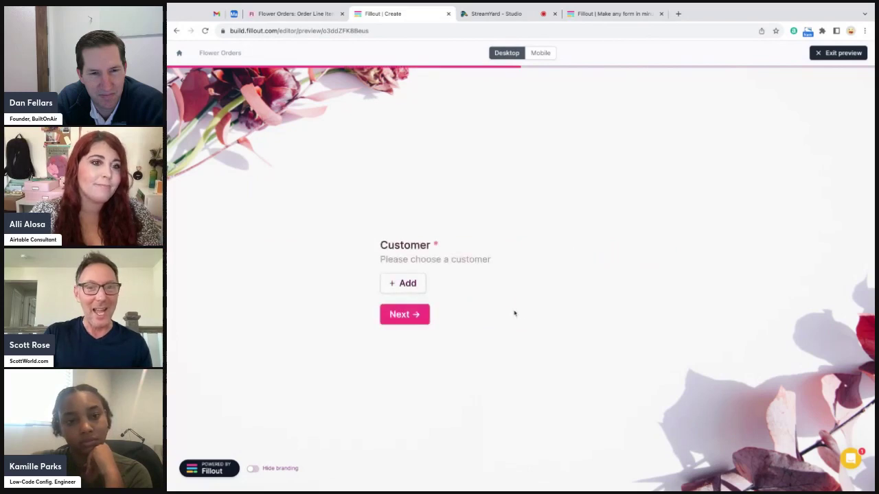
{"action": "left_click", "coordinate": [404, 284]}
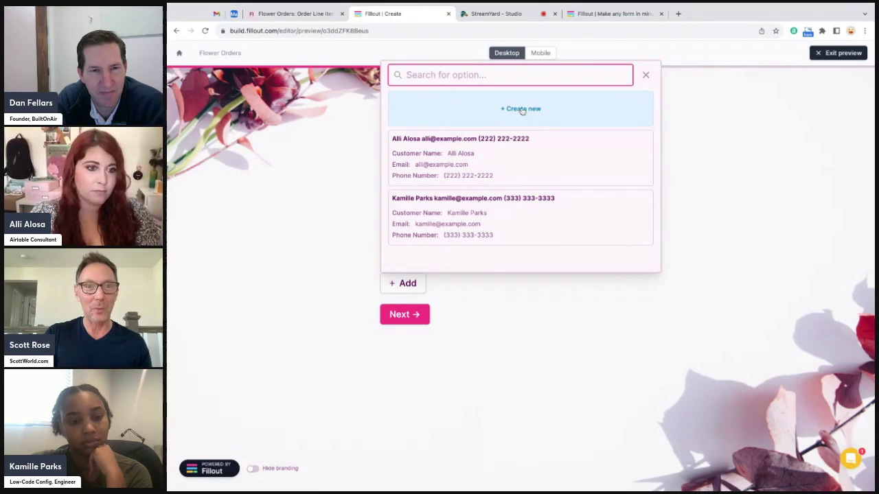
{"action": "left_click", "coordinate": [554, 307]}
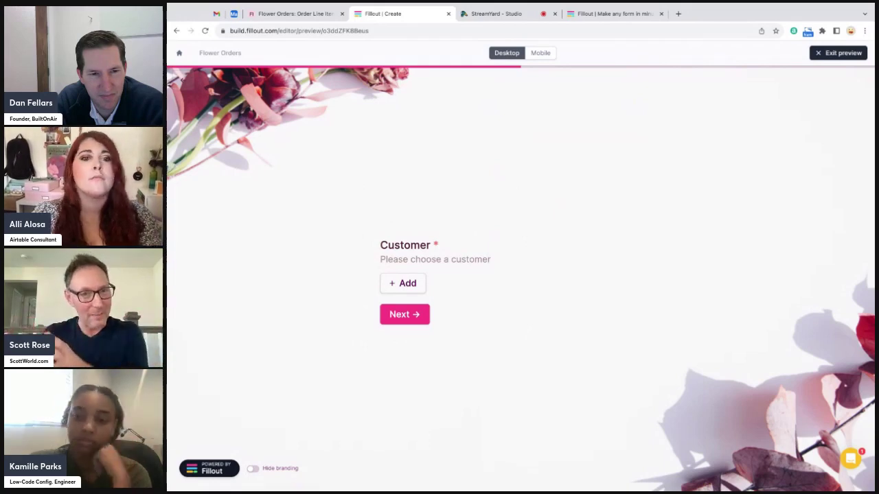
- View the blank form for creating a new customer from the Customer field, and close it without entering anything
{"action": "left_click", "coordinate": [405, 282]}
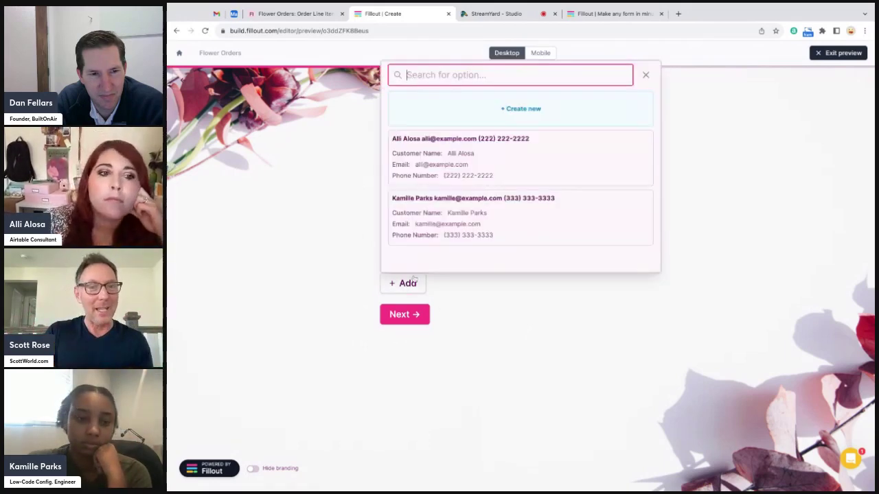
{"action": "left_click", "coordinate": [527, 111]}
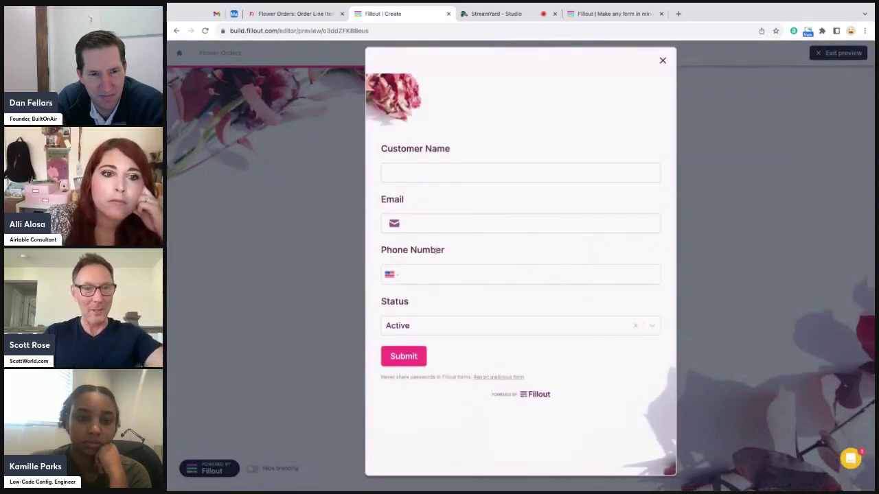
{"action": "left_click", "coordinate": [662, 61]}
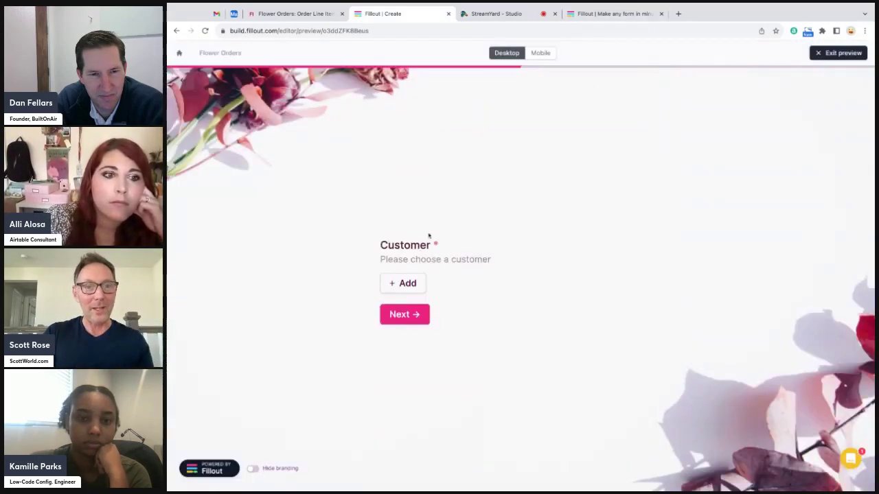
- Compare the Customer options in the Fillout preview with the Status values in Airtable's Customers table
{"action": "left_click", "coordinate": [407, 282]}
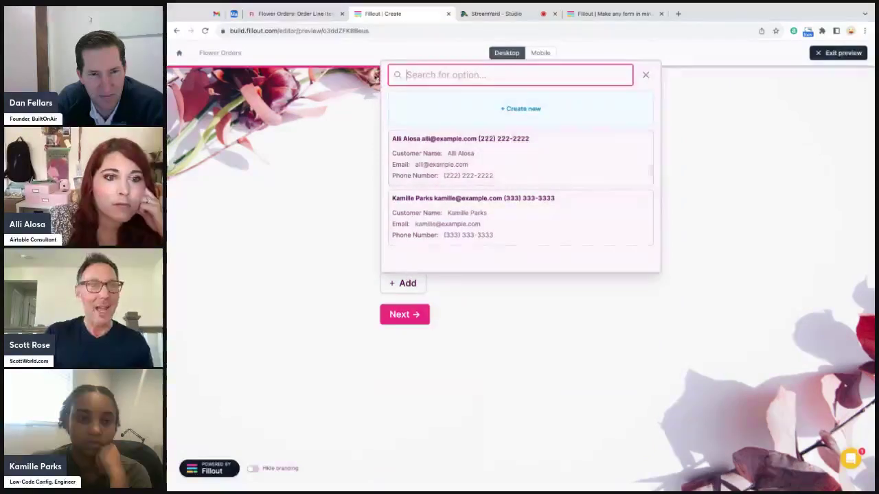
{"action": "left_click", "coordinate": [295, 14]}
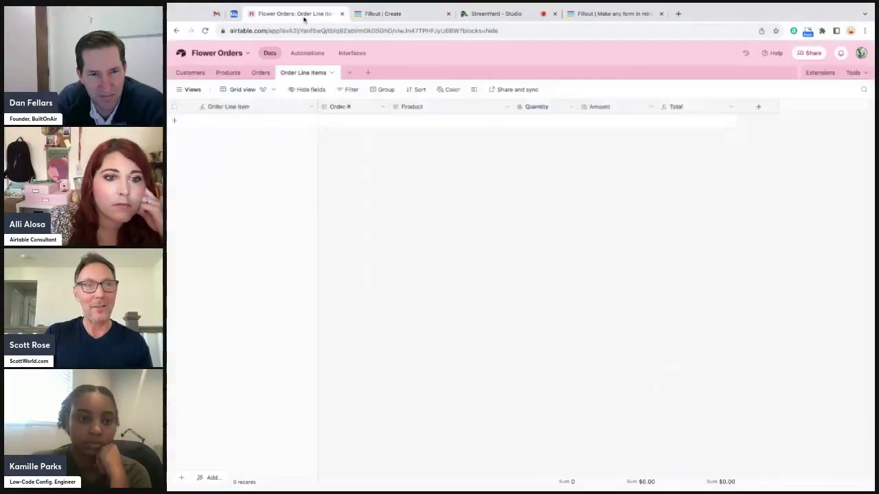
{"action": "left_click", "coordinate": [192, 72]}
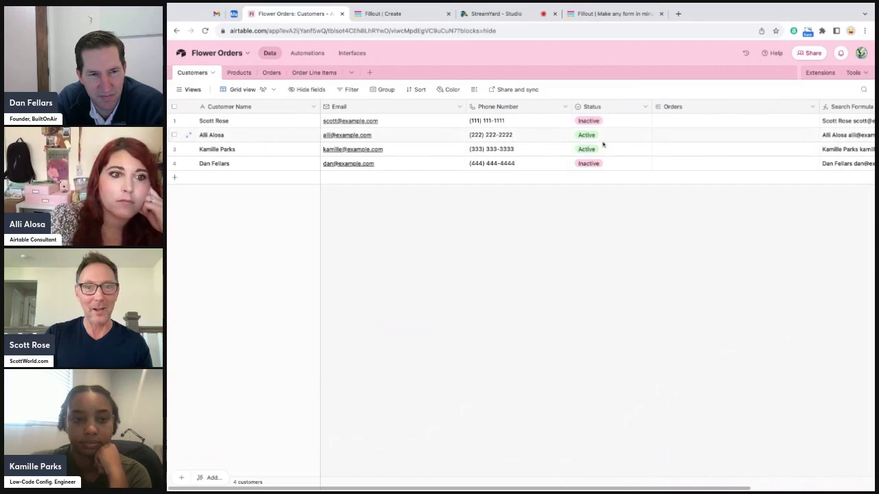
{"action": "left_click", "coordinate": [400, 18]}
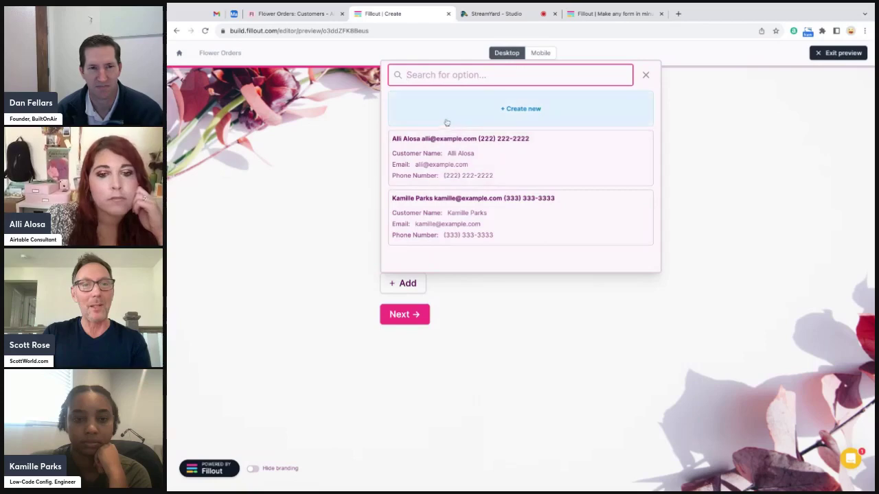
- Choose the first listed customer for the Customer field and continue to the product selection page
{"action": "left_click", "coordinate": [480, 165]}
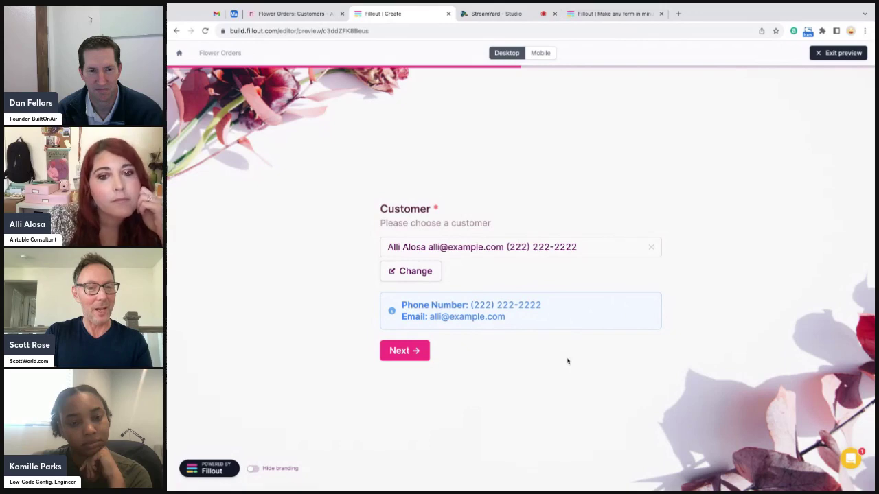
{"action": "left_click", "coordinate": [651, 250]}
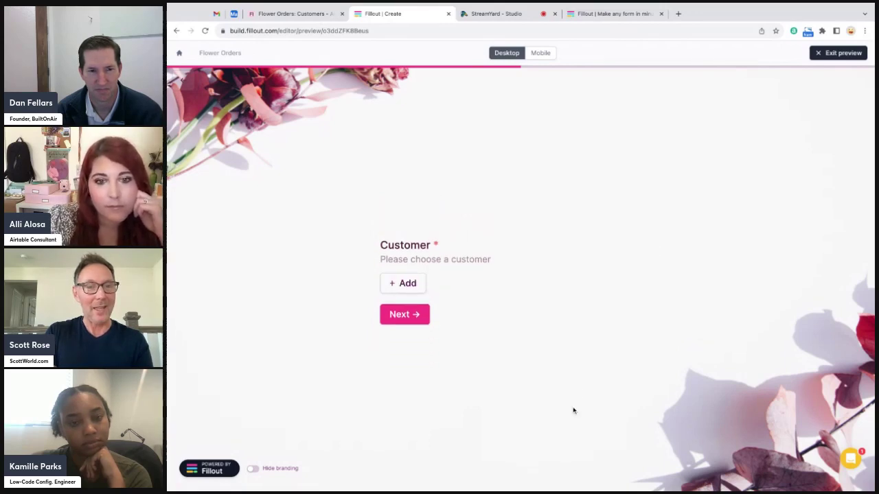
{"action": "left_click", "coordinate": [407, 283]}
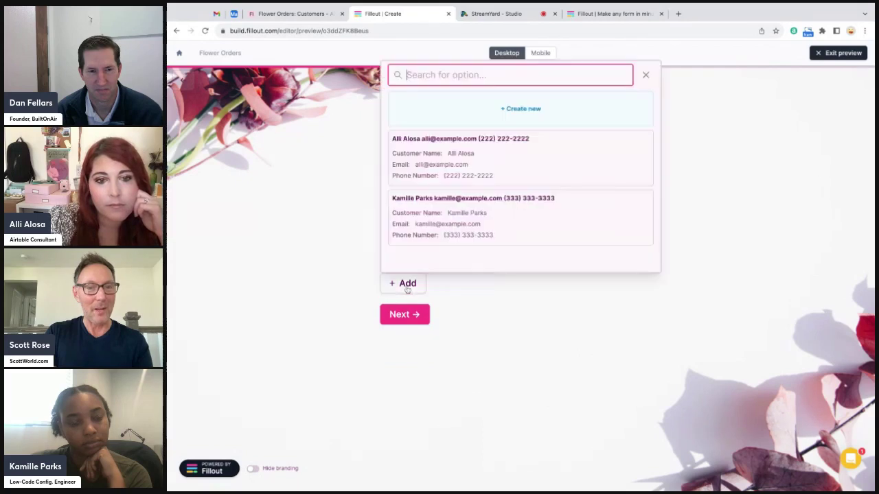
{"action": "left_click", "coordinate": [420, 178]}
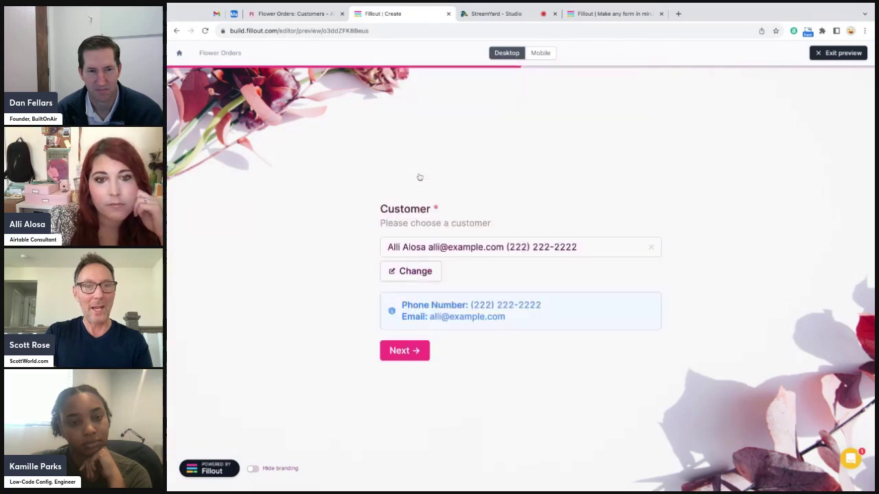
{"action": "left_click", "coordinate": [404, 350]}
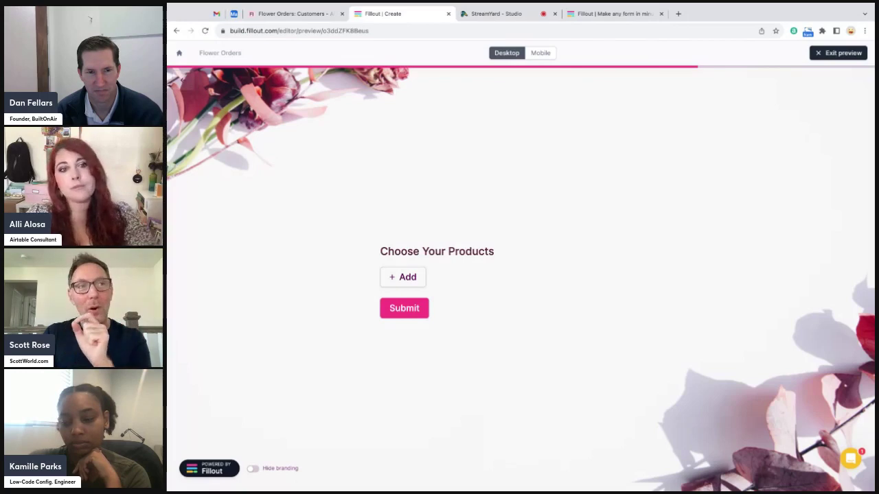
- Start a new product entry for the order and choose 12 Long Stem Roses as the product
{"action": "left_click", "coordinate": [403, 276]}
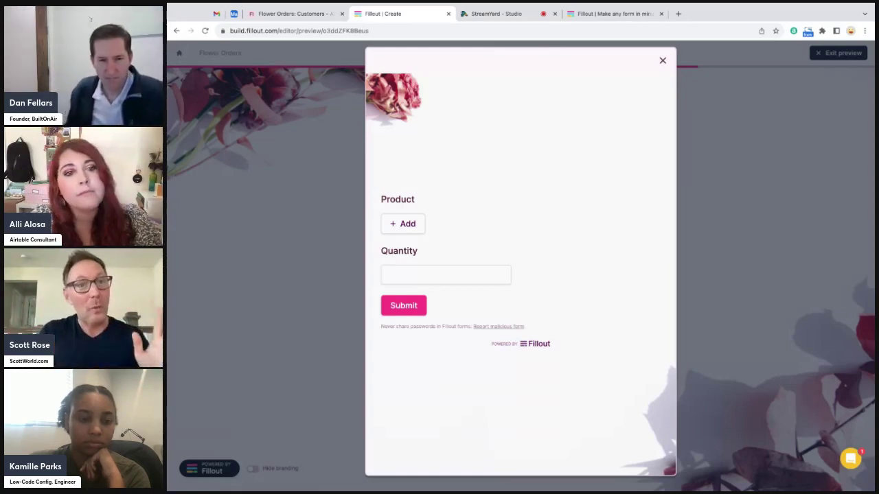
{"action": "left_click", "coordinate": [398, 229]}
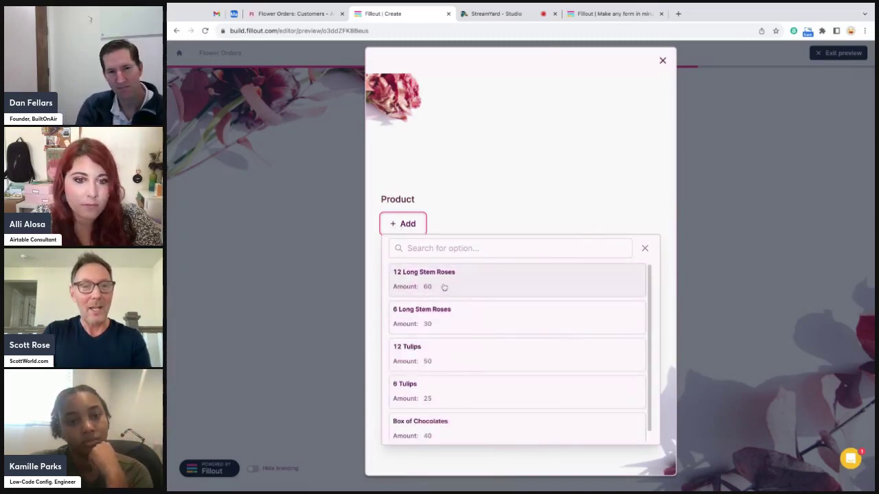
{"action": "left_click", "coordinate": [444, 288]}
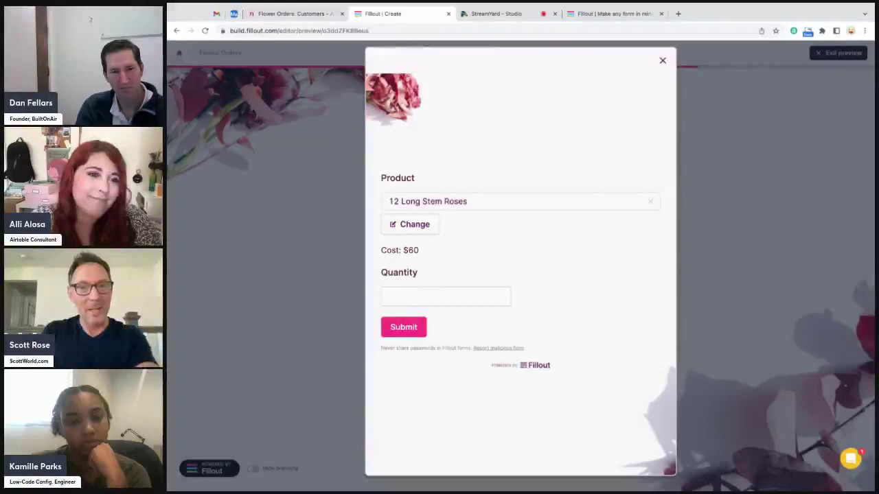
{"action": "left_click", "coordinate": [445, 295]}
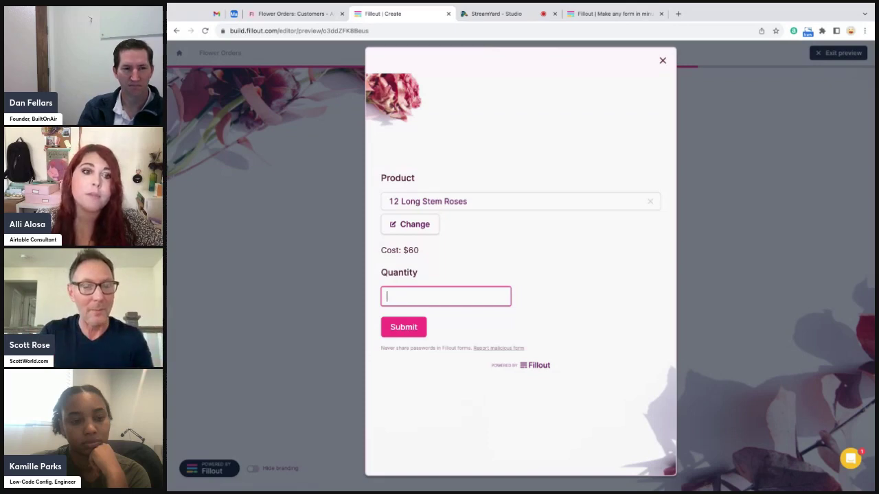
- Replace the chosen product with 6 Long Stem Roses, set the quantity to 4 and highlight the cost line
{"action": "left_click", "coordinate": [650, 200]}
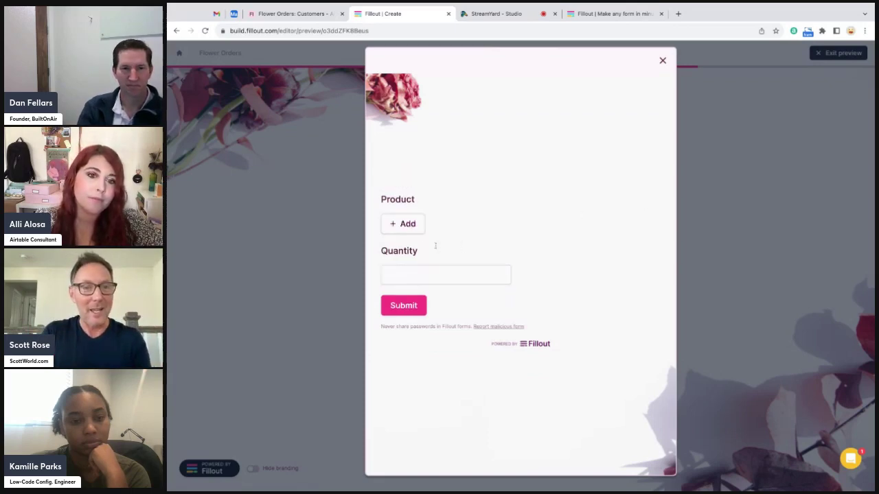
{"action": "left_click", "coordinate": [407, 232]}
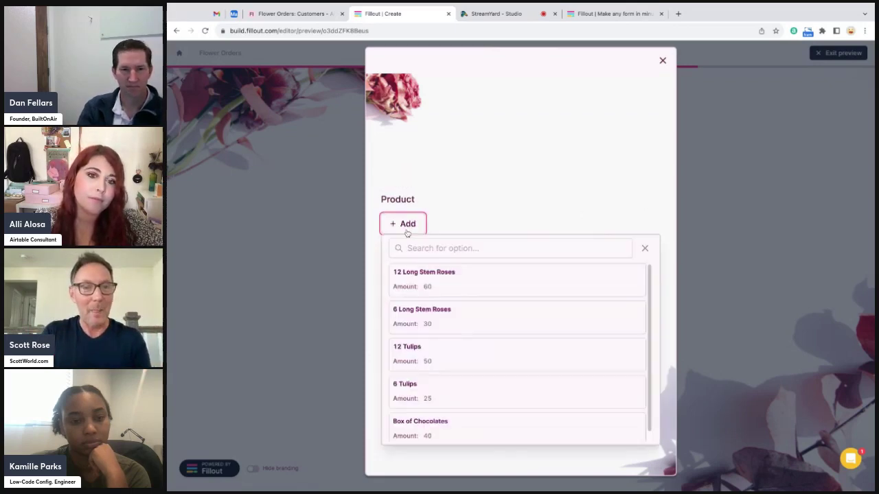
{"action": "left_click", "coordinate": [417, 321]}
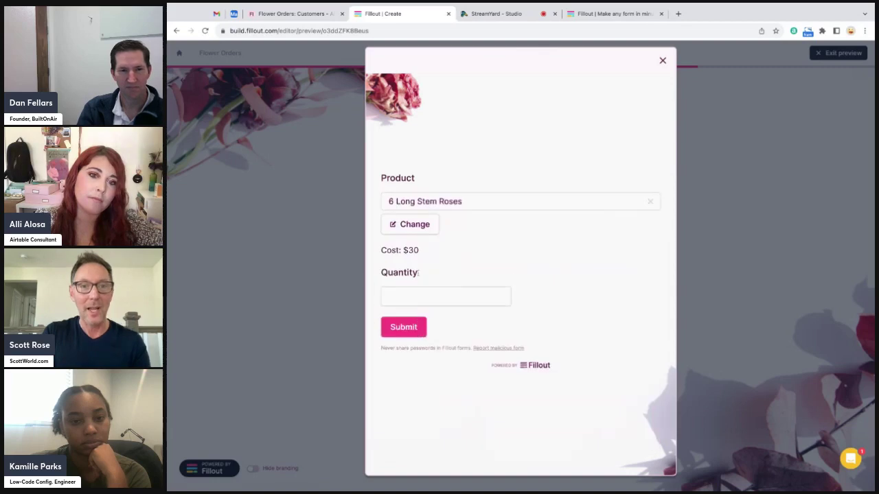
{"action": "left_click", "coordinate": [396, 302]}
{"action": "type", "text": "4"}
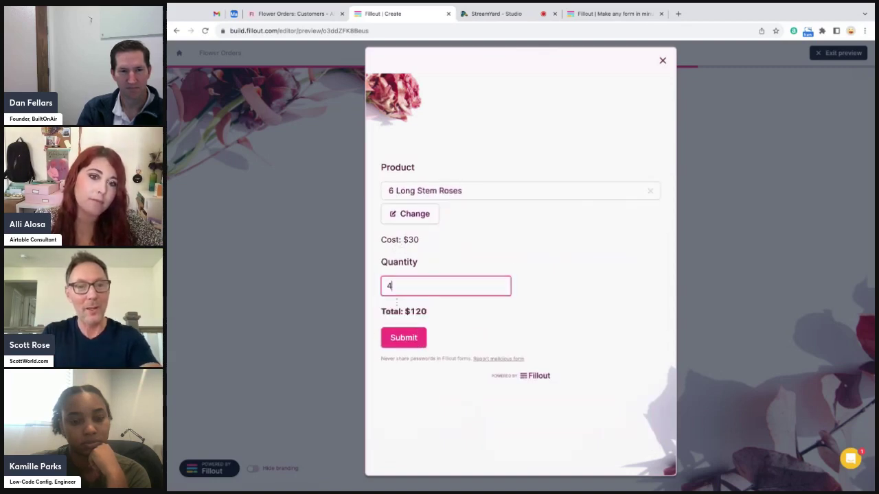
{"action": "left_click", "coordinate": [560, 307]}
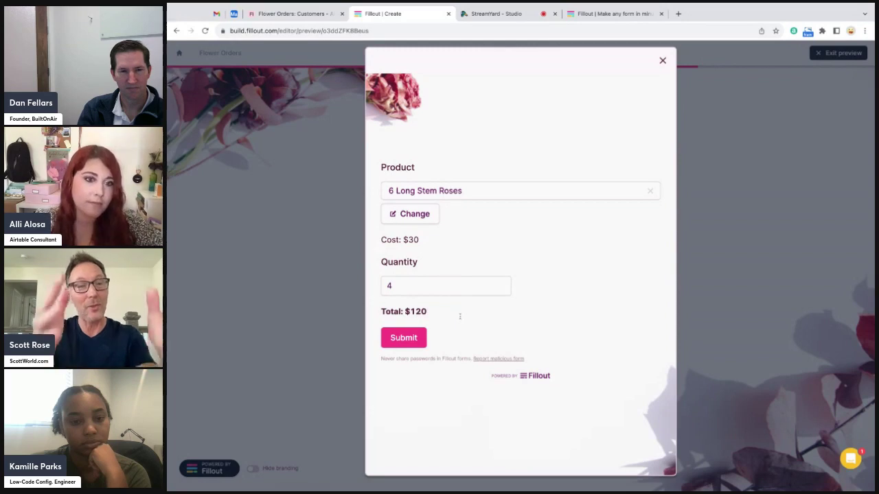
{"action": "triple_click", "coordinate": [385, 239]}
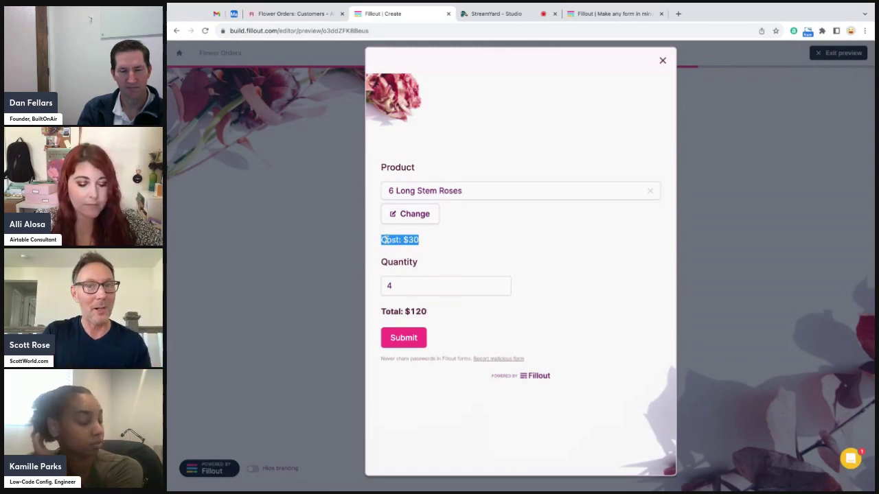
- Highlight the total line of the 6 Long Stem Roses entry and submit that entry to the order
{"action": "triple_click", "coordinate": [385, 313]}
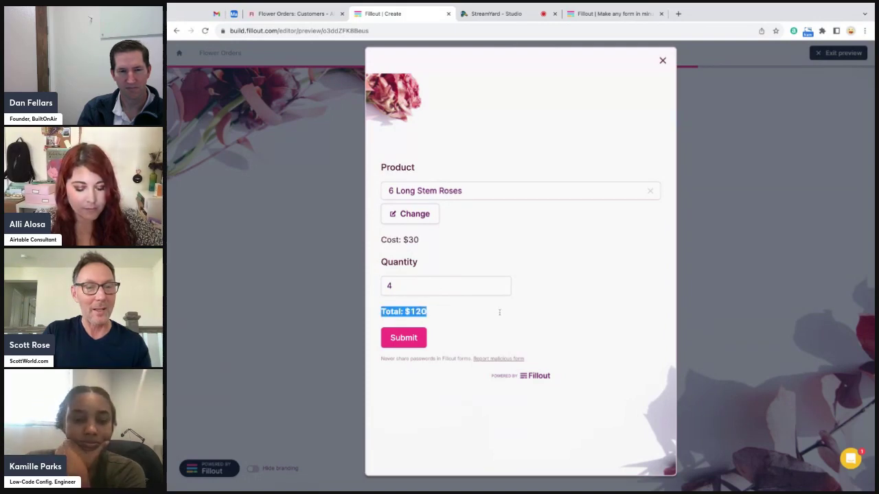
{"action": "left_click", "coordinate": [404, 338]}
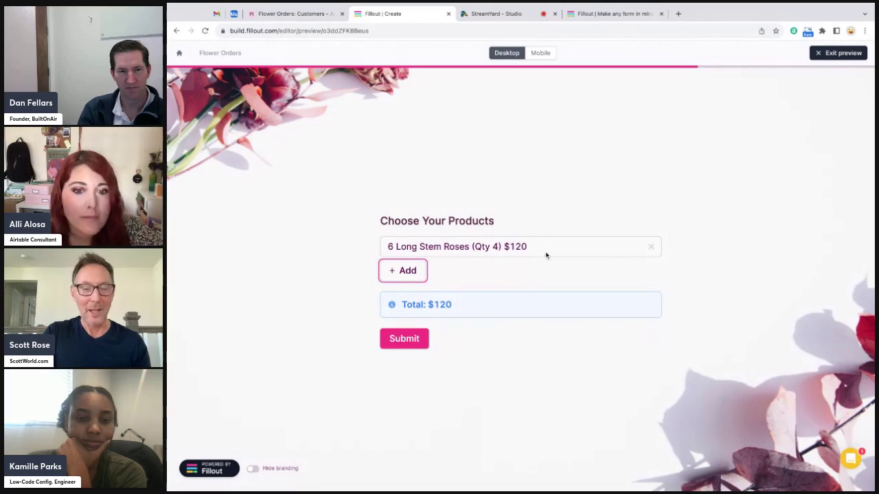
- Add a second product entry for 12 Long Stem Roses with quantity 5 and submit the whole order
{"action": "left_click", "coordinate": [403, 275]}
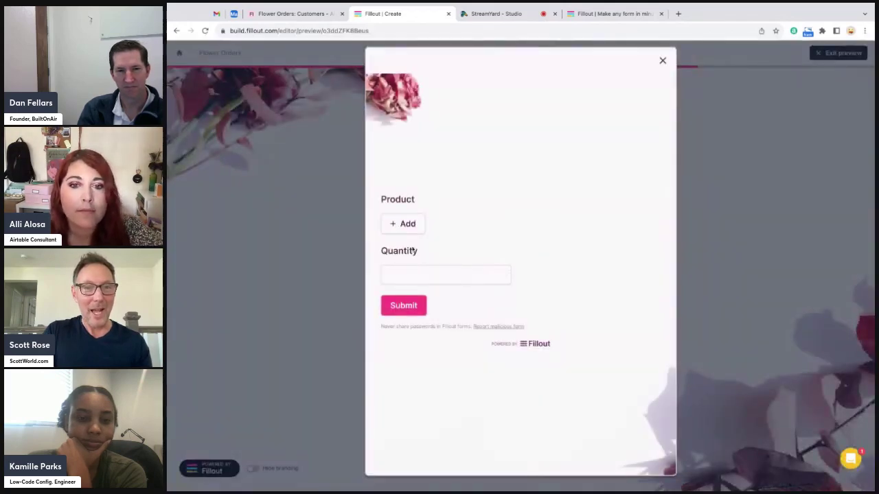
{"action": "left_click", "coordinate": [404, 227]}
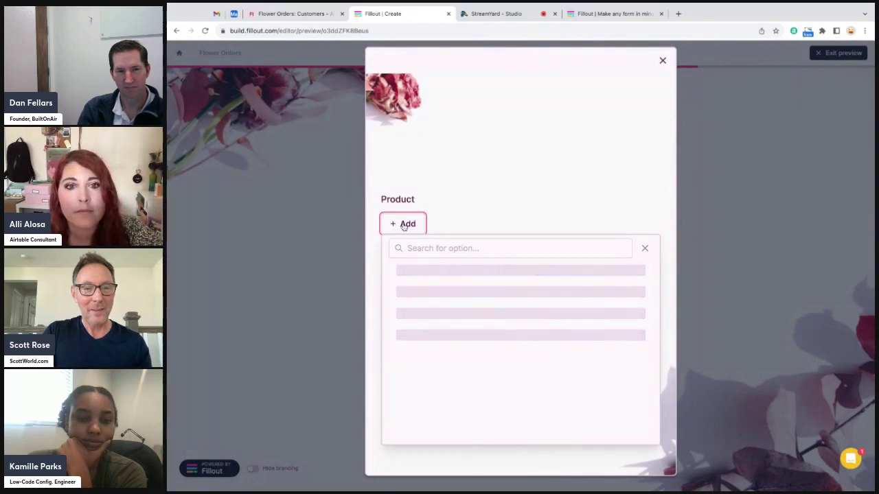
{"action": "left_click", "coordinate": [410, 279]}
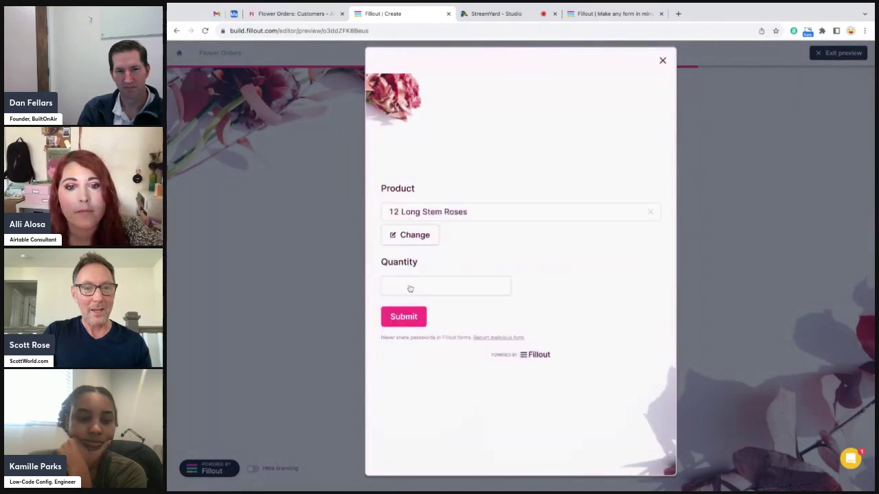
{"action": "left_click", "coordinate": [399, 292]}
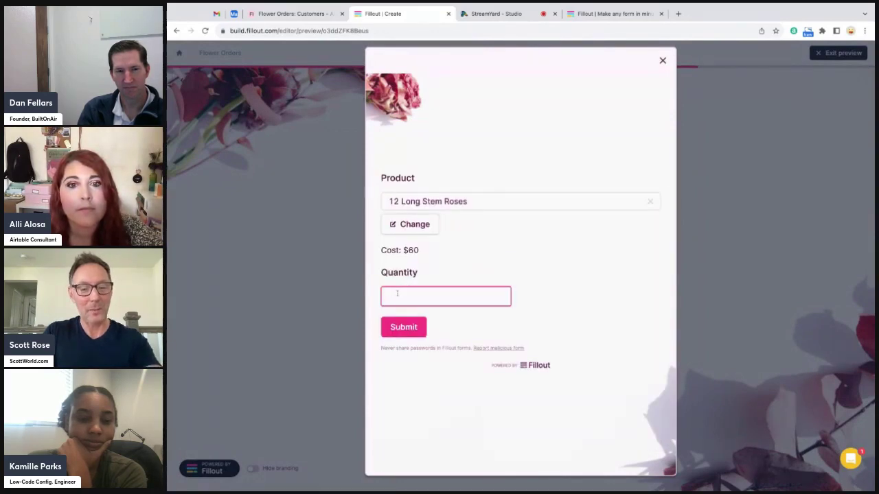
{"action": "type", "text": "5"}
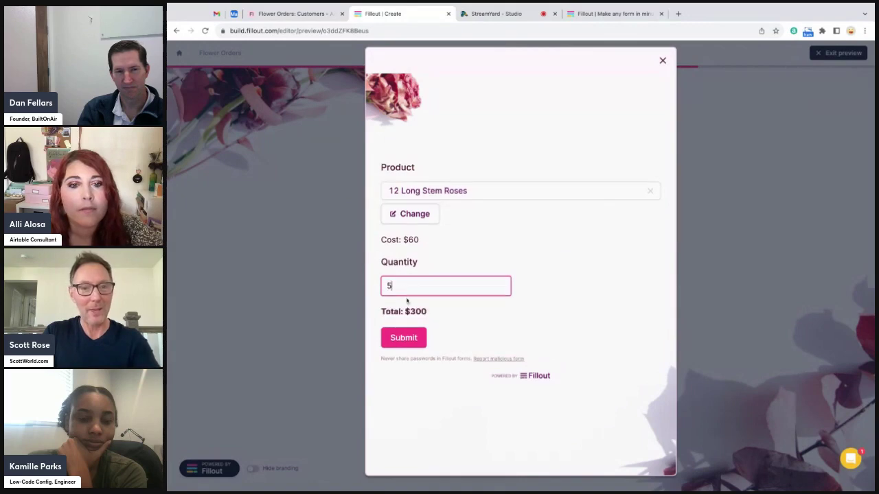
{"action": "left_click", "coordinate": [405, 338]}
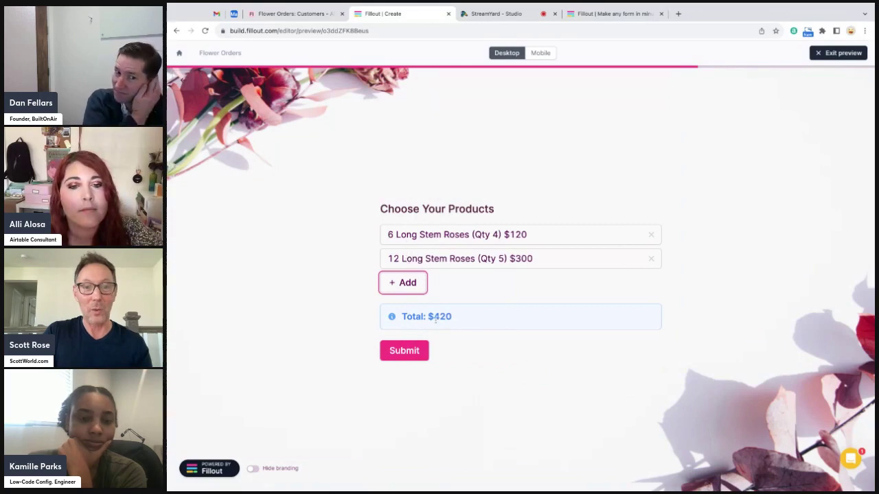
{"action": "left_click", "coordinate": [410, 351]}
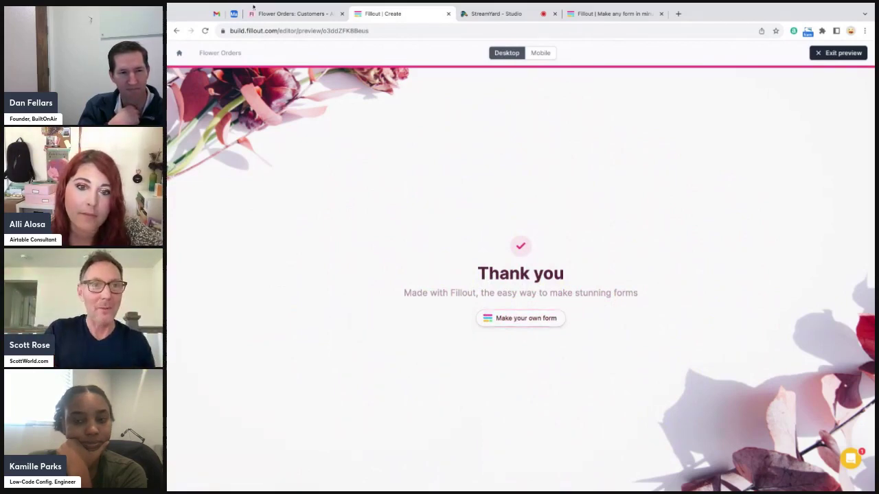
- Switch to the Airtable base and check the ordering customer's linked Orders field in the Customers table
{"action": "left_click", "coordinate": [275, 13]}
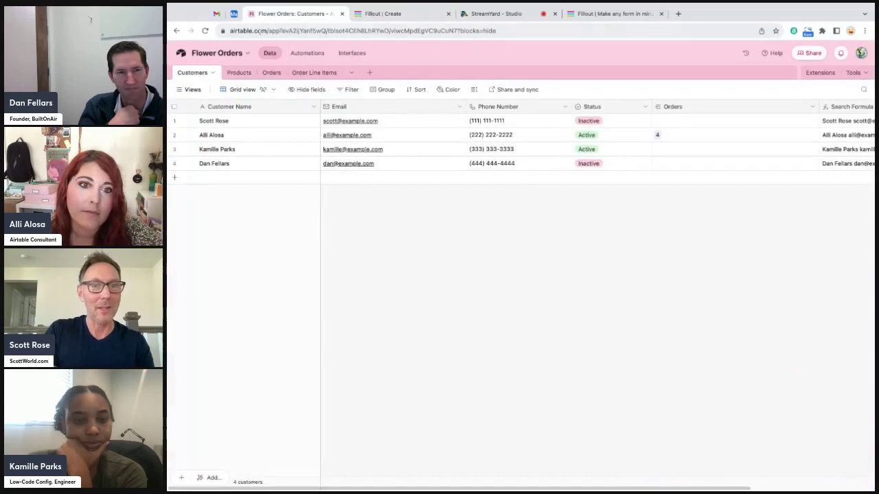
{"action": "left_click", "coordinate": [241, 136]}
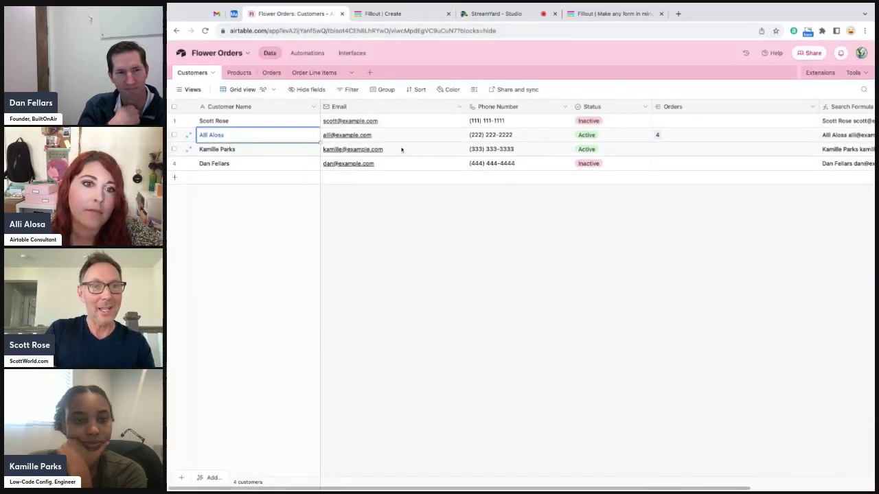
{"action": "left_click", "coordinate": [679, 137]}
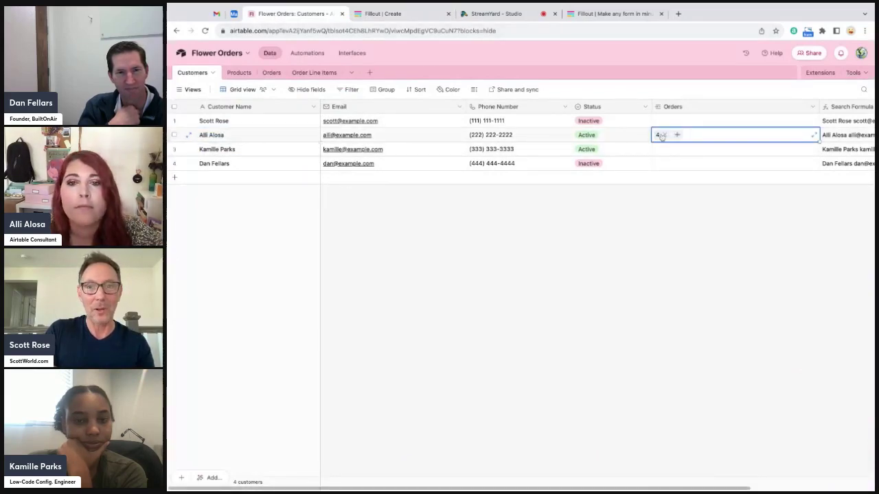
- Inspect the new order's Customer, Line Items and Order Total in the Orders table, and open the Order Line Items table
{"action": "left_click", "coordinate": [274, 74]}
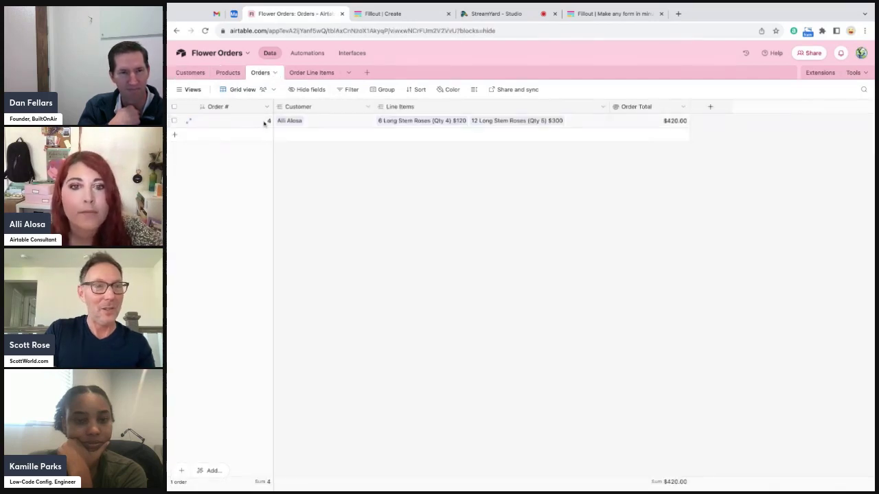
{"action": "left_click", "coordinate": [325, 122]}
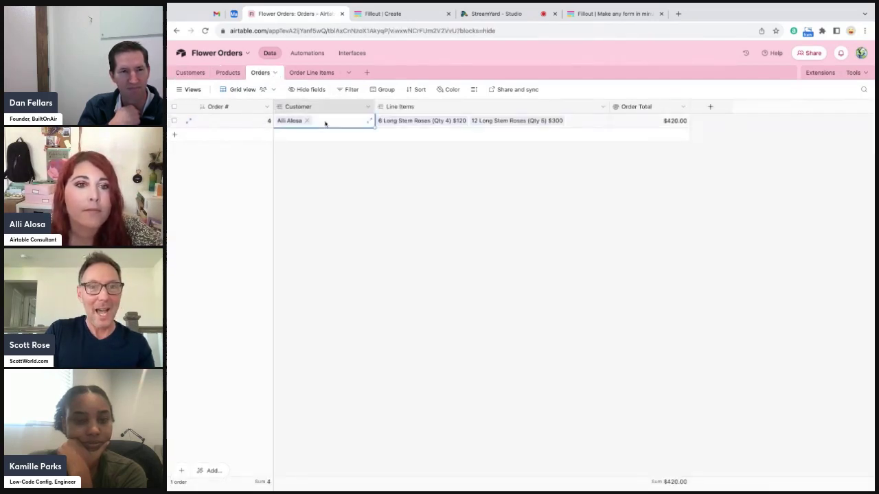
{"action": "left_click", "coordinate": [394, 122]}
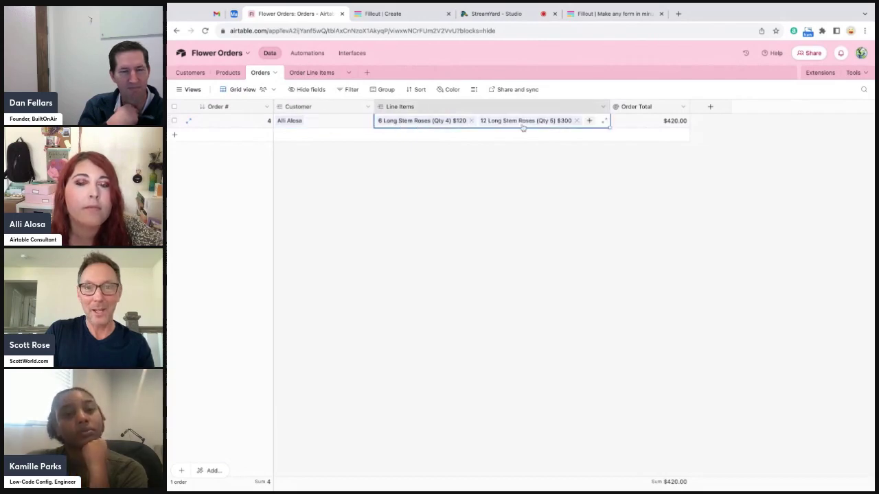
{"action": "left_click", "coordinate": [641, 123]}
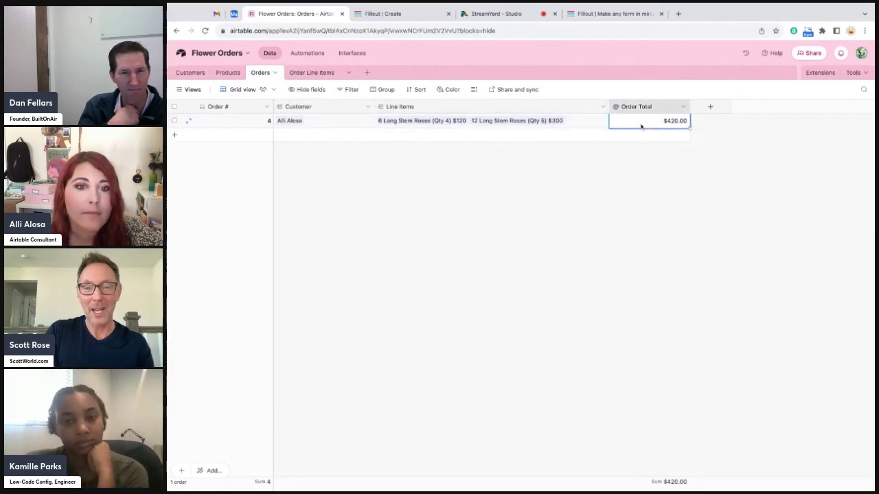
{"action": "left_click", "coordinate": [311, 72]}
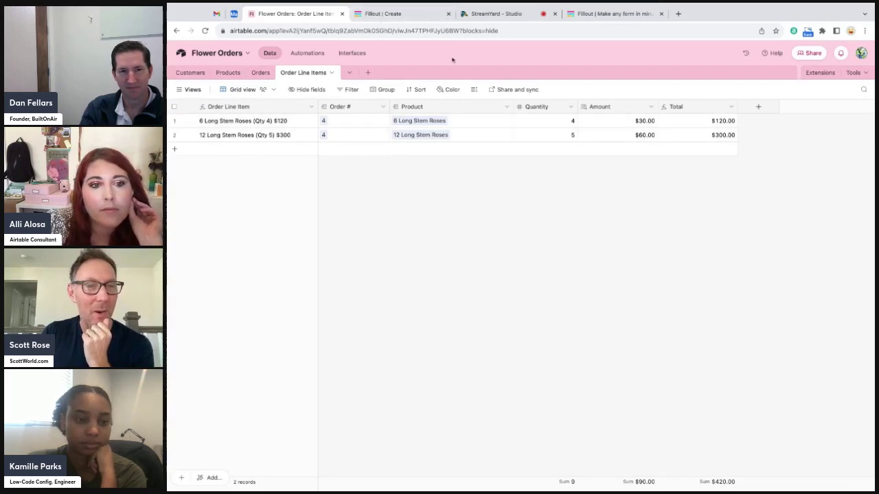
- Return to Fillout and exit the form preview to get back to the form editor
{"action": "left_click", "coordinate": [410, 19]}
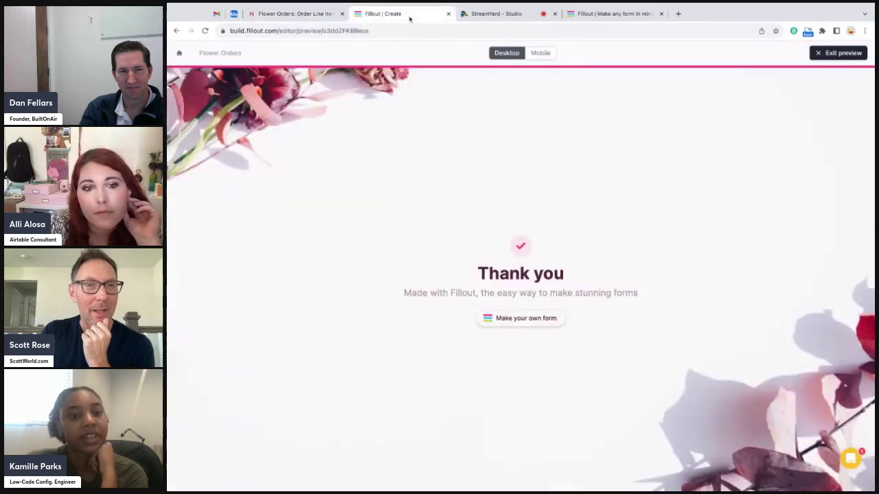
{"action": "left_click", "coordinate": [323, 16]}
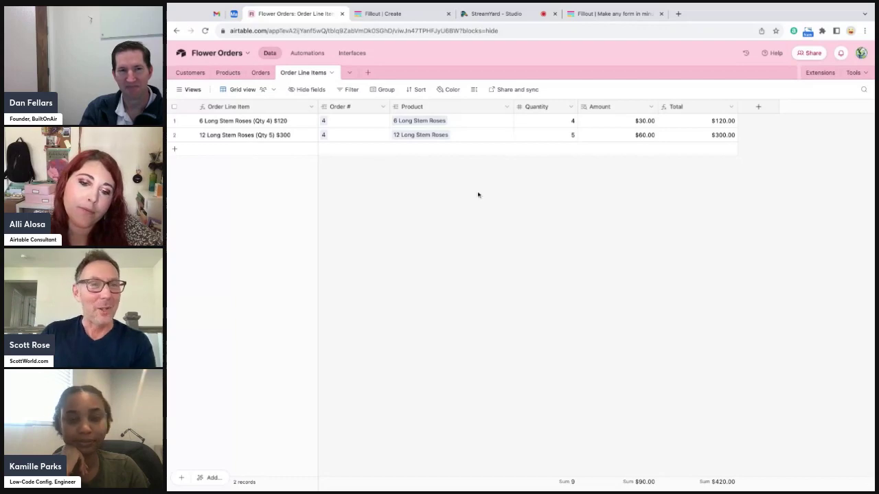
{"action": "left_click", "coordinate": [400, 15]}
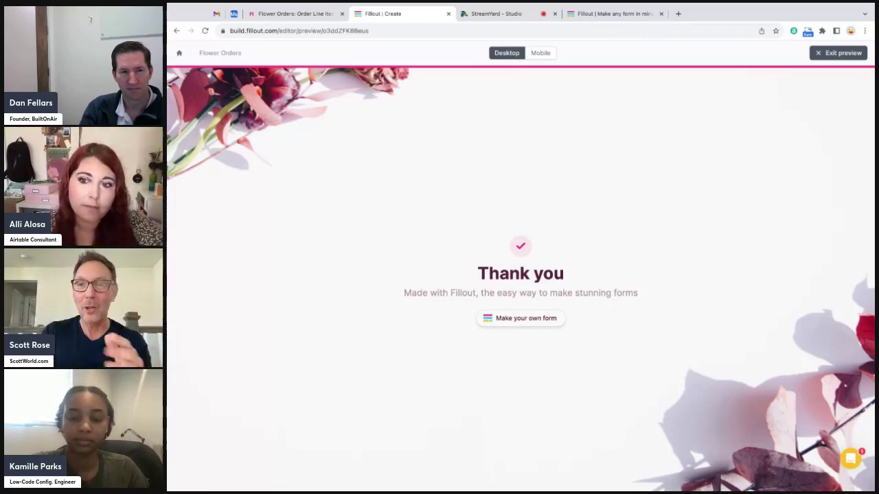
{"action": "left_click", "coordinate": [838, 53]}
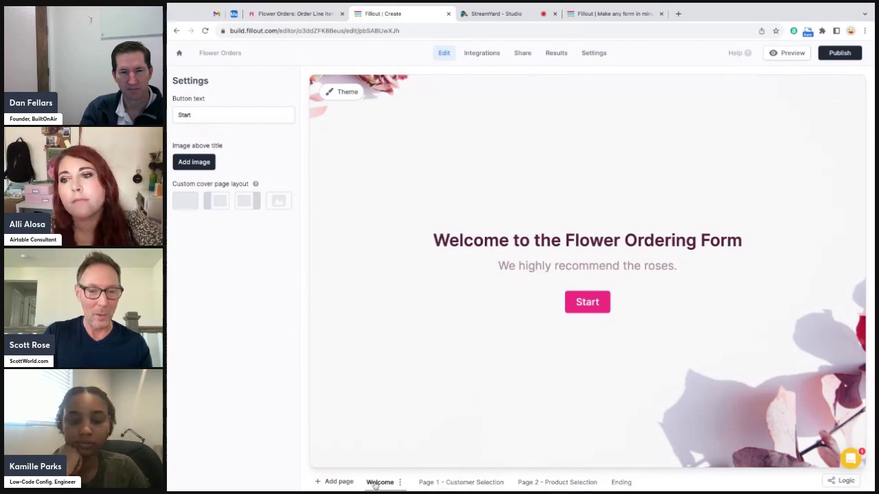
- Look through the form's Customer Selection, Product Selection and Ending pages, and return to the Welcome page
{"action": "left_click", "coordinate": [431, 484]}
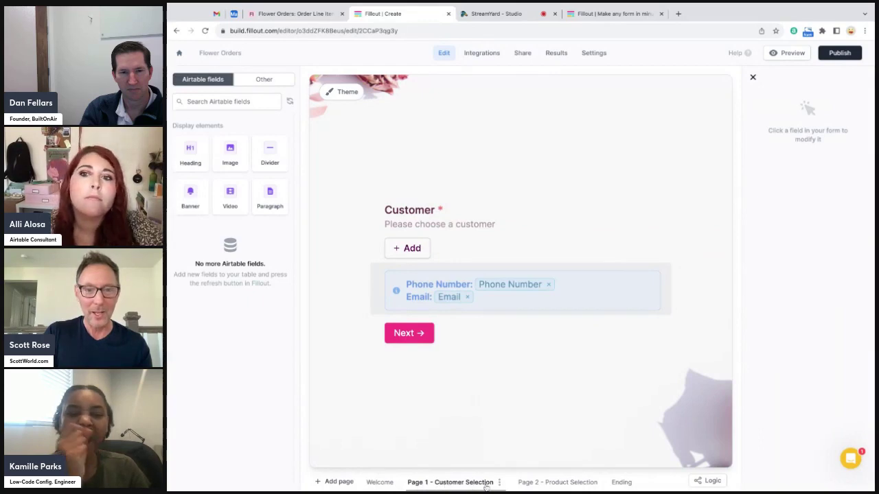
{"action": "left_click", "coordinate": [551, 483]}
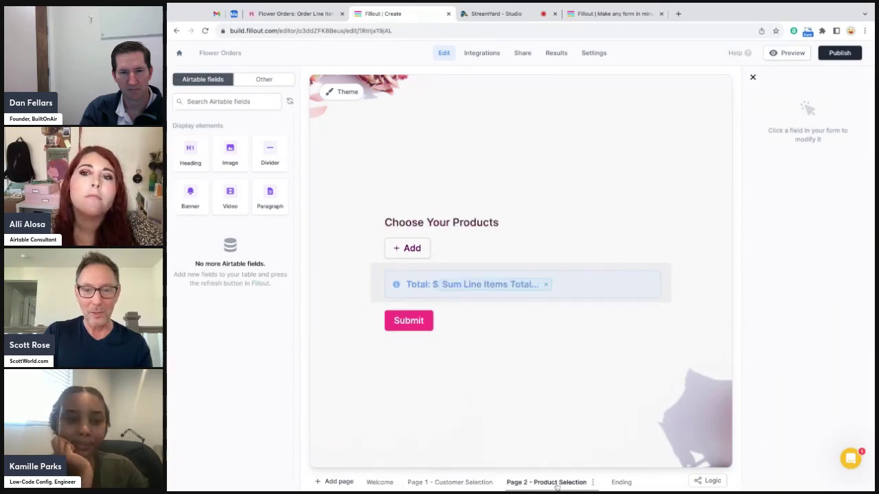
{"action": "left_click", "coordinate": [621, 484]}
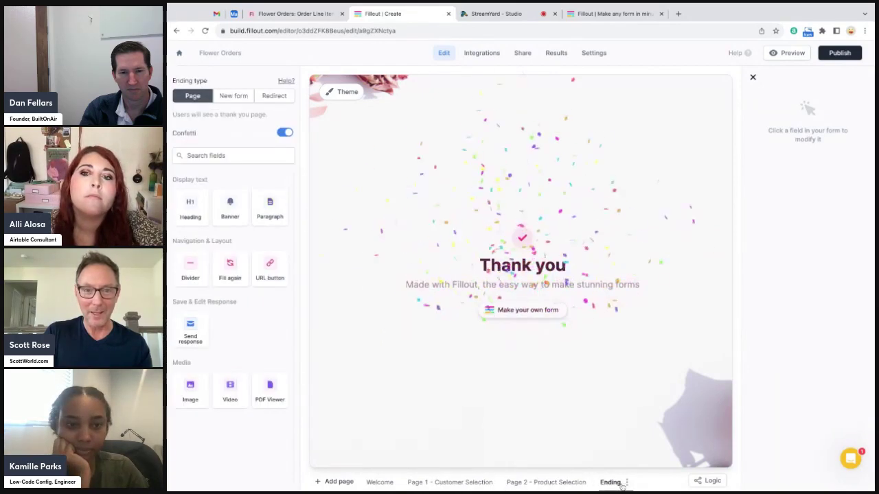
{"action": "left_click", "coordinate": [558, 483]}
{"action": "left_click", "coordinate": [450, 483]}
{"action": "left_click", "coordinate": [388, 483]}
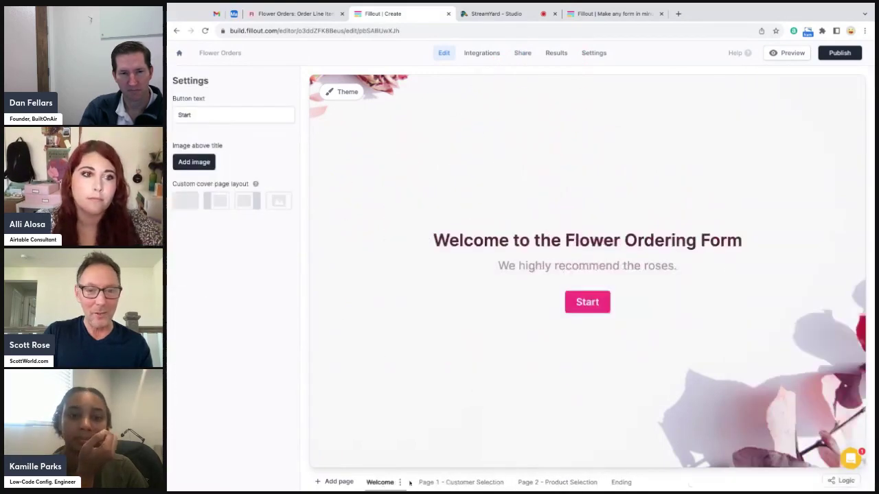
- Open the Customer record picker's settings on the Customer Selection page and expand its connected Airtable field
{"action": "left_click", "coordinate": [447, 483]}
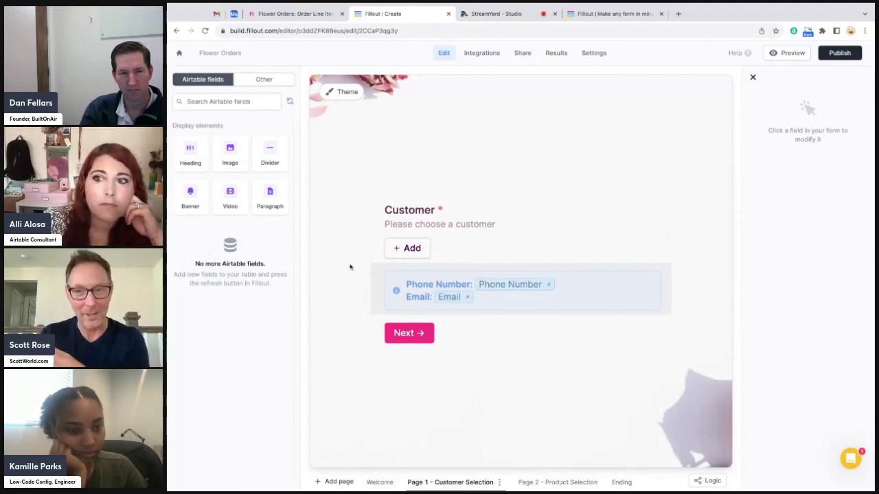
{"action": "left_click", "coordinate": [417, 225]}
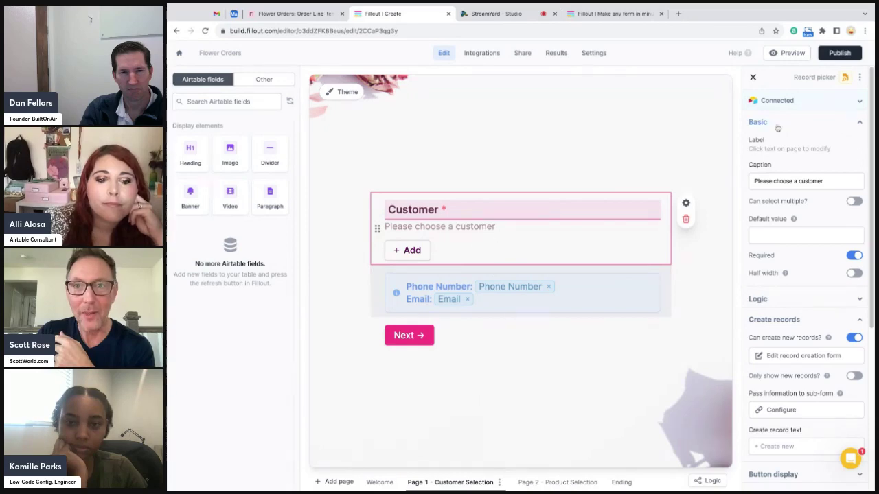
{"action": "left_click", "coordinate": [856, 101]}
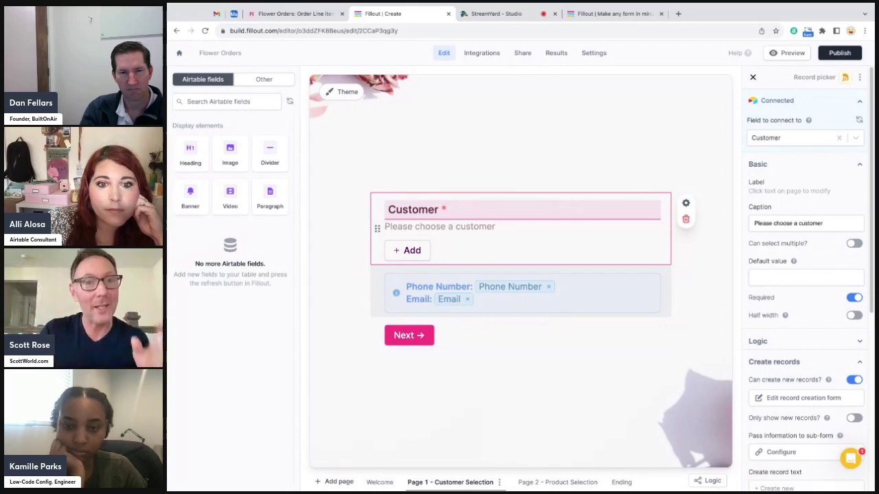
- Compare the connected field with the Customer field in Airtable's Orders table, and return to the Fillout editor
{"action": "left_click", "coordinate": [285, 19]}
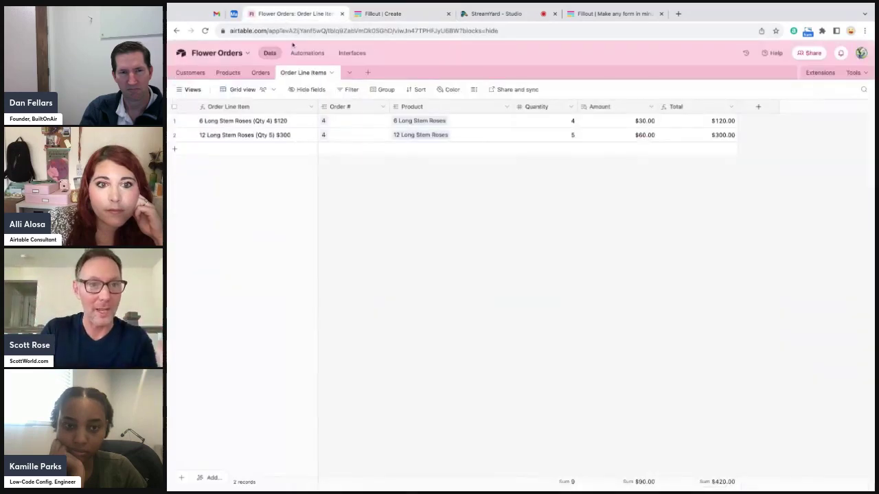
{"action": "left_click", "coordinate": [261, 72]}
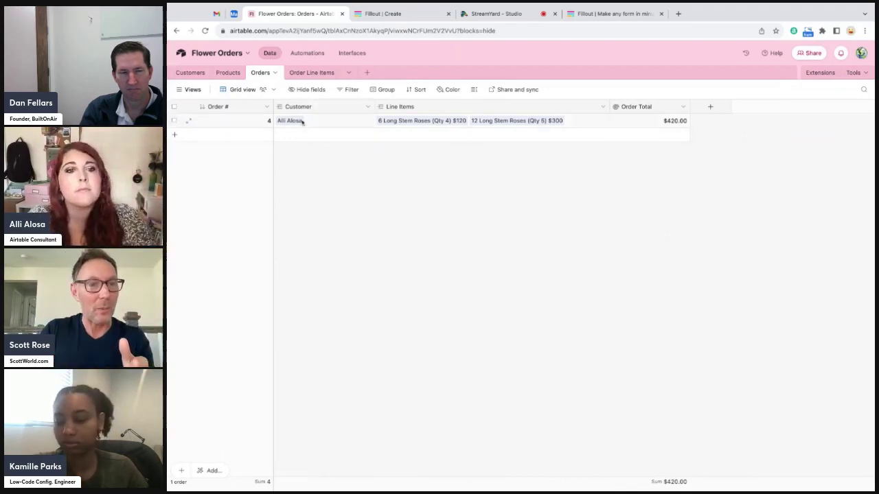
{"action": "left_click", "coordinate": [386, 15]}
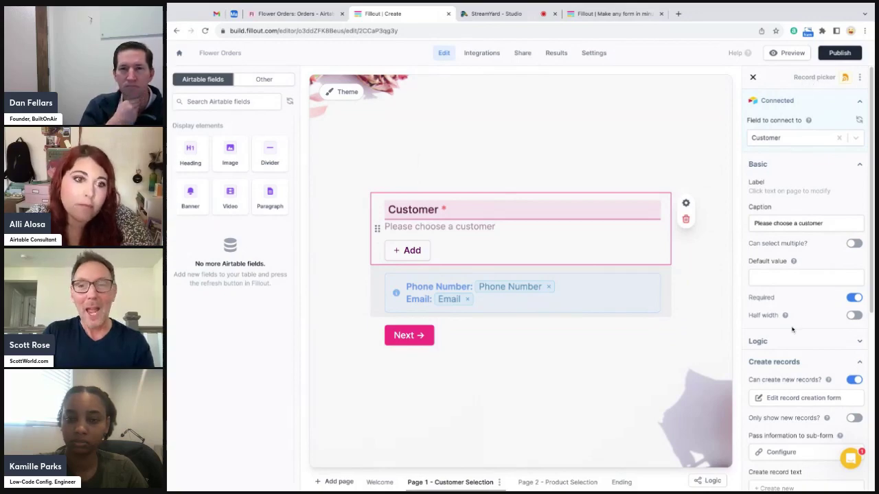
- Review the Customer record picker's caption and its options for creating new records
{"action": "scroll", "coordinate": [792, 330], "scroll_direction": "down", "scroll_amount": 1}
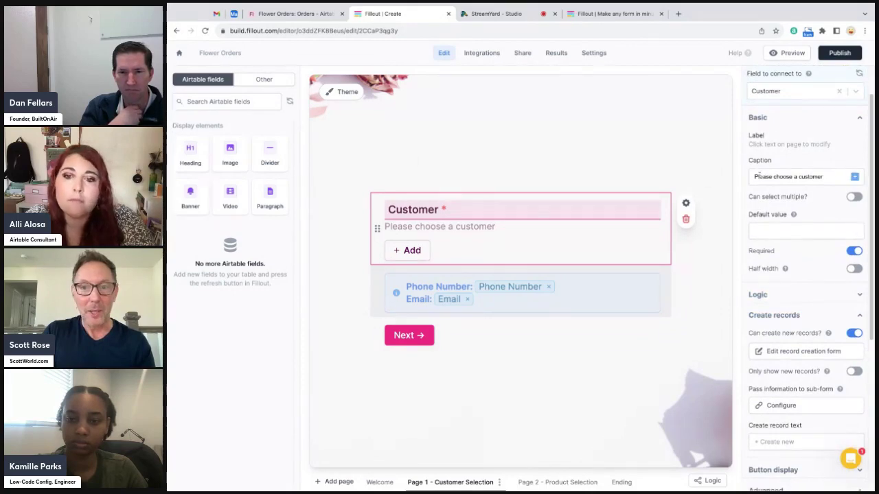
{"action": "left_click", "coordinate": [793, 177]}
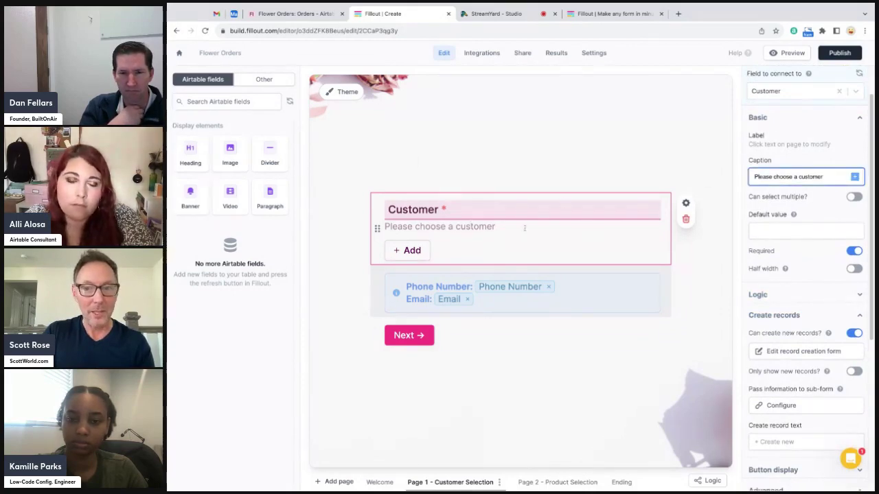
{"action": "scroll", "coordinate": [786, 258], "scroll_direction": "down", "scroll_amount": 2}
{"action": "scroll", "coordinate": [786, 258], "scroll_direction": "down", "scroll_amount": 4}
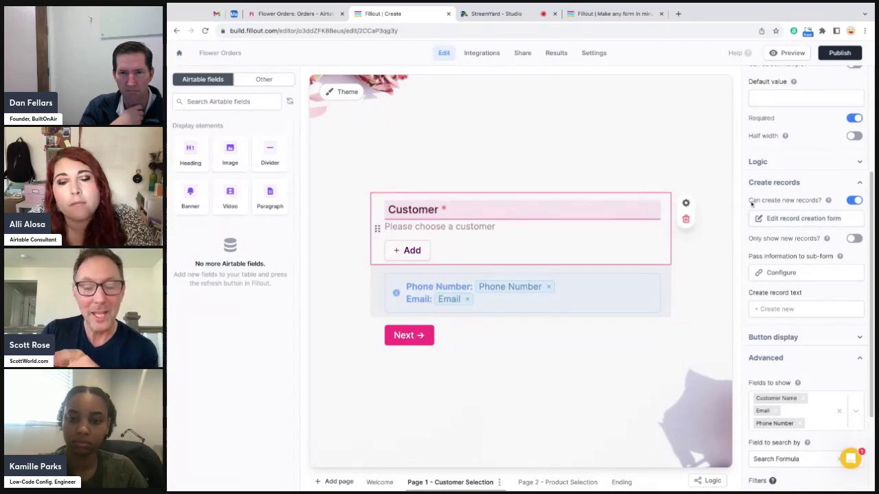
{"action": "mouse_move", "coordinate": [827, 201]}
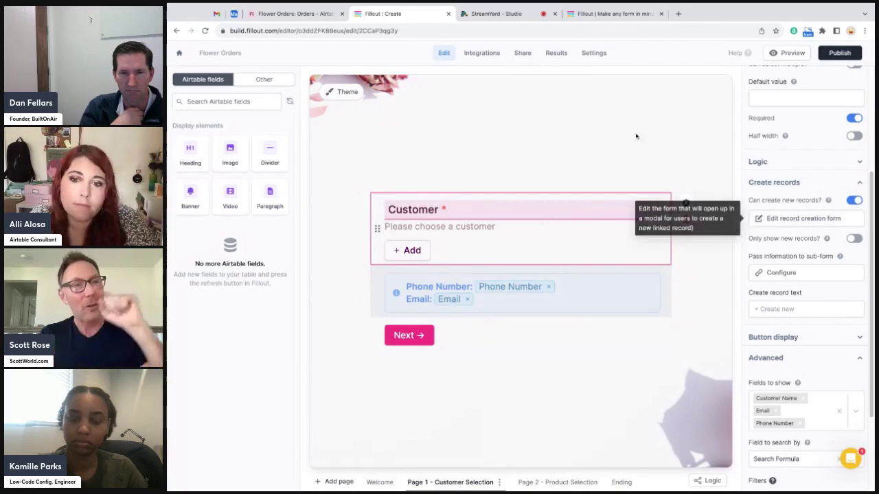
- Switch to Airtable, view the Customers and Orders tables, and return to the Fillout editor
{"action": "left_click", "coordinate": [294, 14]}
{"action": "left_click", "coordinate": [191, 73]}
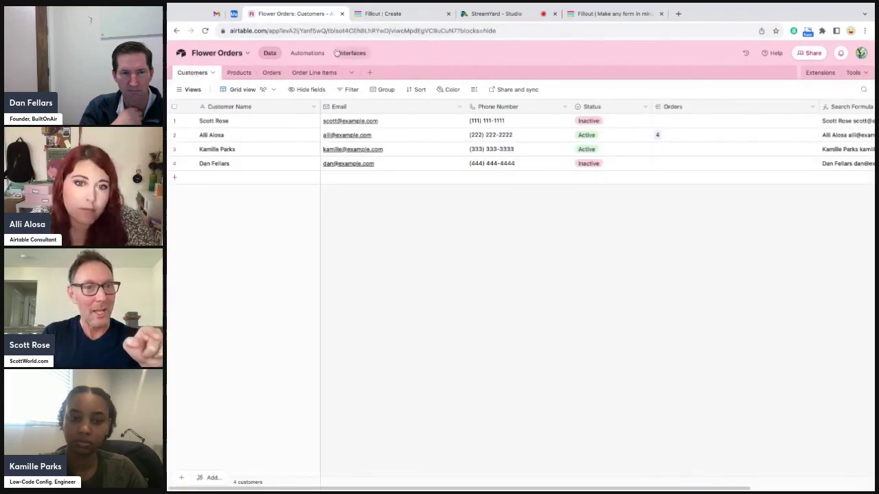
{"action": "left_click", "coordinate": [275, 73]}
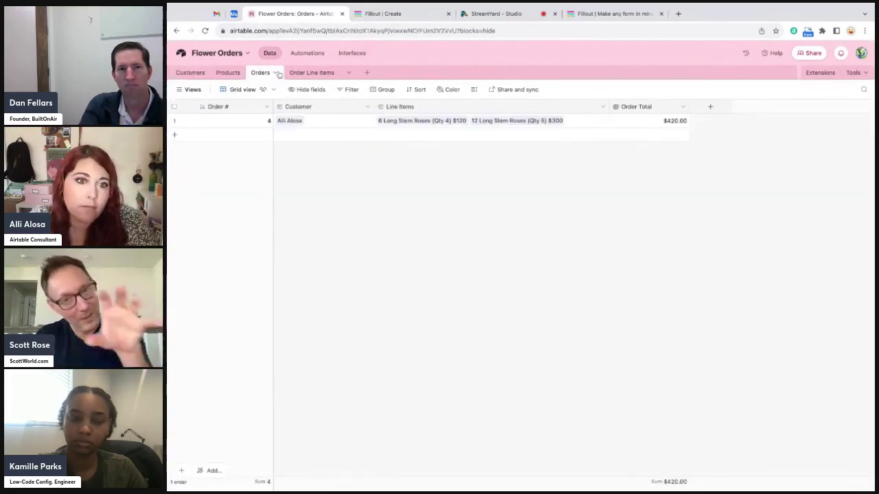
{"action": "left_click", "coordinate": [371, 11]}
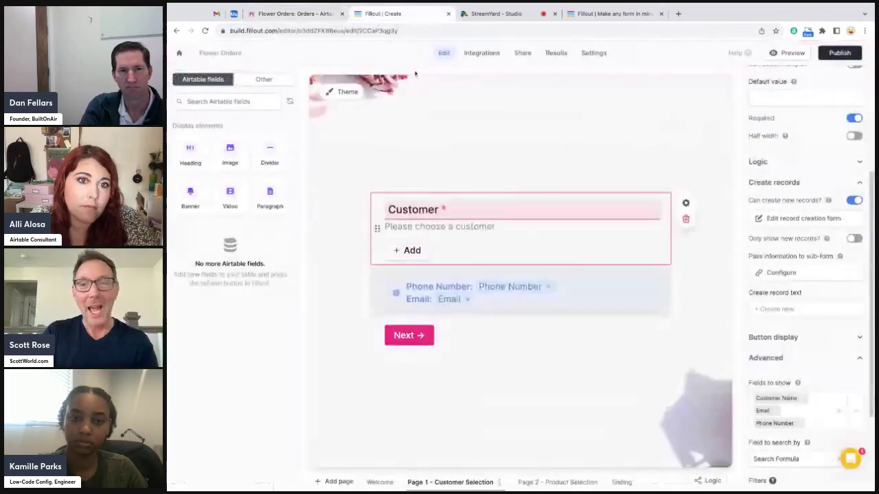
- Open the Customer picker's record creation form and look through its Customer Name, Email and Phone Number fields
{"action": "left_click", "coordinate": [795, 220]}
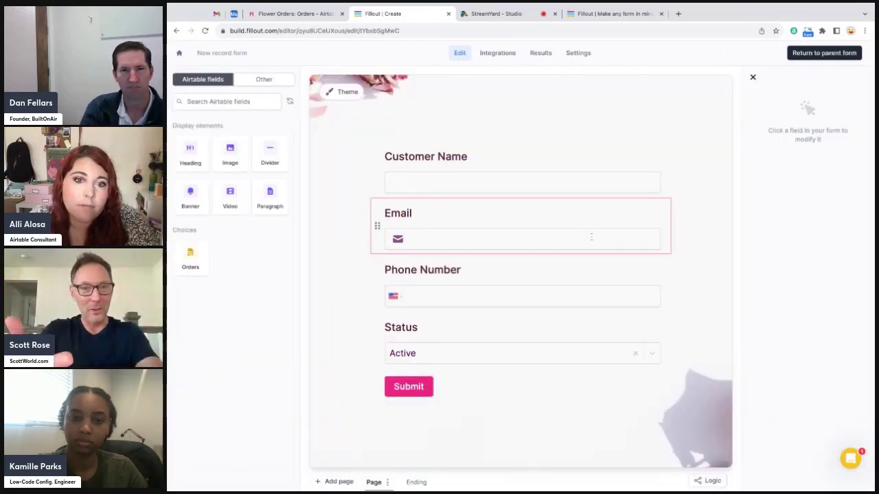
{"action": "left_click", "coordinate": [499, 180]}
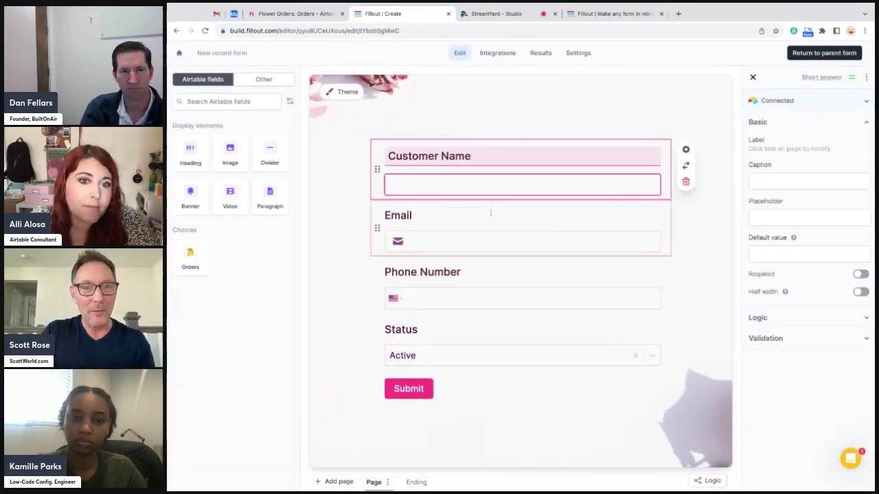
{"action": "left_click", "coordinate": [490, 212]}
{"action": "left_click", "coordinate": [494, 265]}
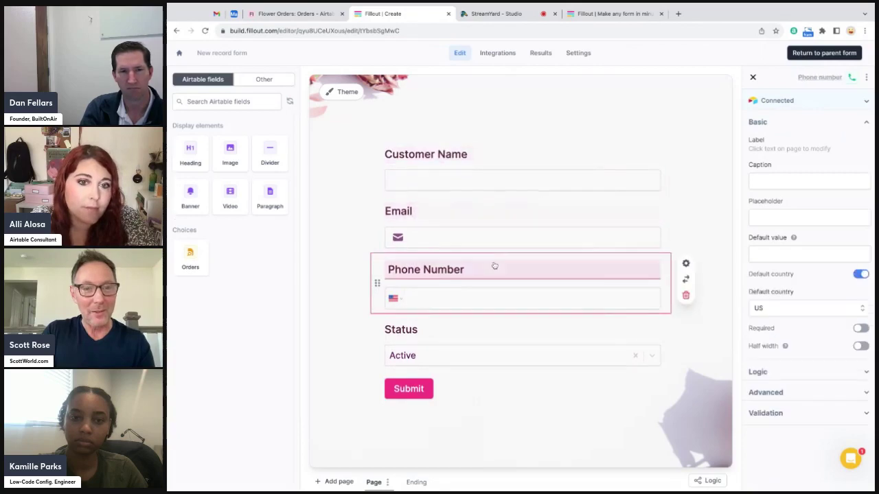
- Review the Status field's settings in the new record form, including its validation error message option
{"action": "left_click", "coordinate": [492, 335]}
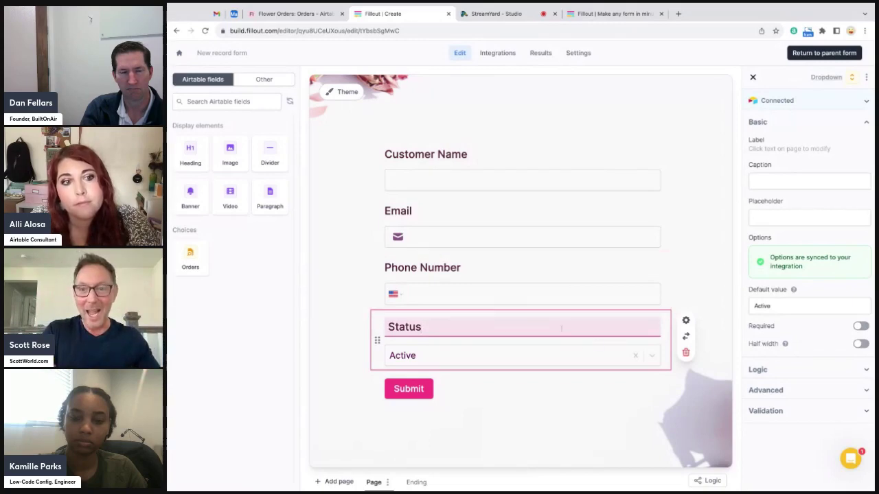
{"action": "left_click", "coordinate": [796, 409]}
{"action": "scroll", "coordinate": [796, 410], "scroll_direction": "down", "scroll_amount": 1}
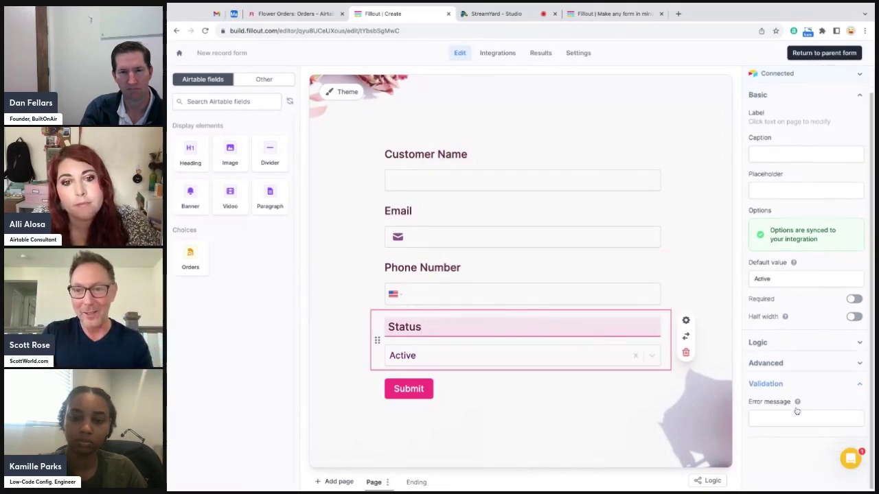
{"action": "mouse_move", "coordinate": [798, 403]}
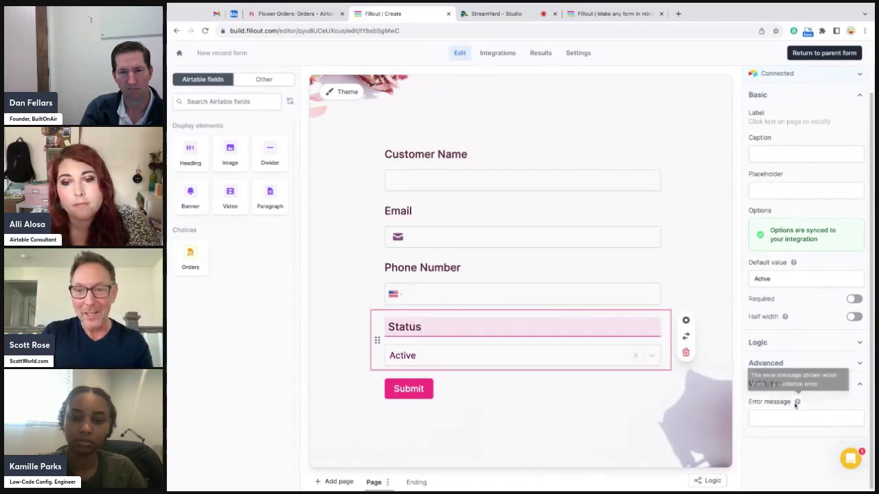
- Examine the Phone Number field's validation settings, including its validation pattern choices and error message option
{"action": "left_click", "coordinate": [547, 268]}
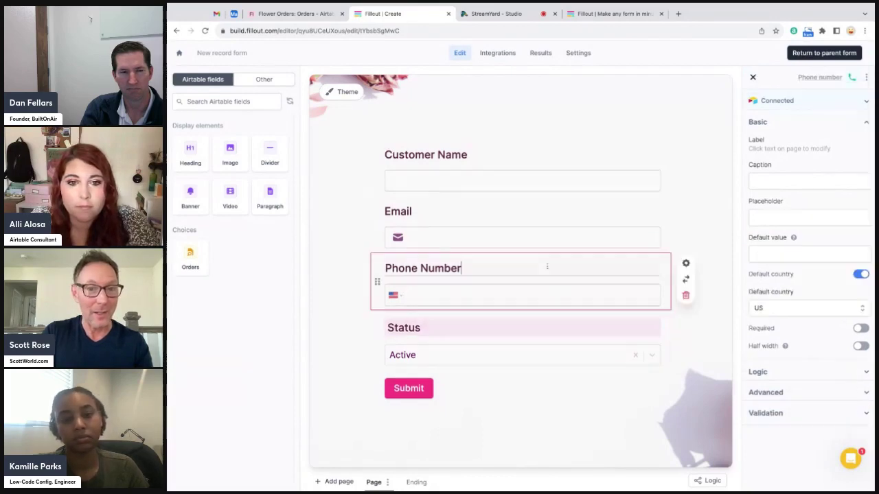
{"action": "left_click", "coordinate": [765, 413]}
{"action": "scroll", "coordinate": [774, 421], "scroll_direction": "down", "scroll_amount": 1}
{"action": "scroll", "coordinate": [775, 421], "scroll_direction": "down", "scroll_amount": 2}
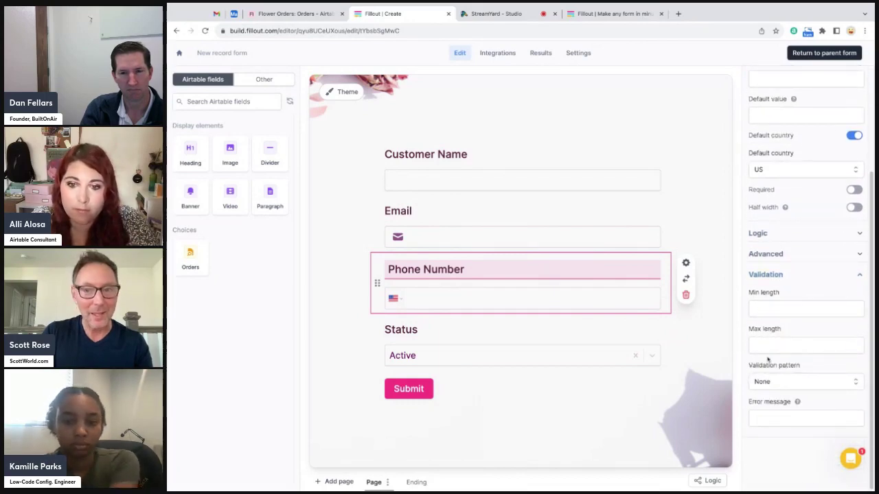
{"action": "left_click", "coordinate": [775, 382]}
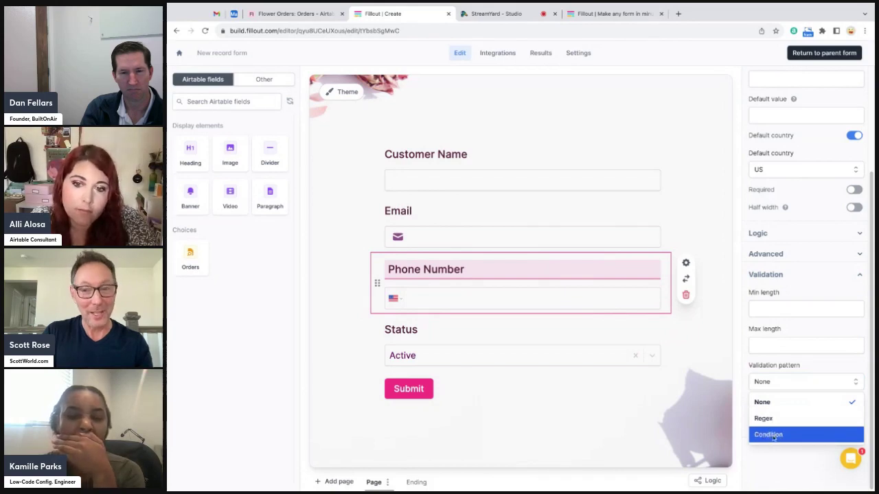
{"action": "left_click", "coordinate": [773, 435]}
{"action": "left_click", "coordinate": [778, 417]}
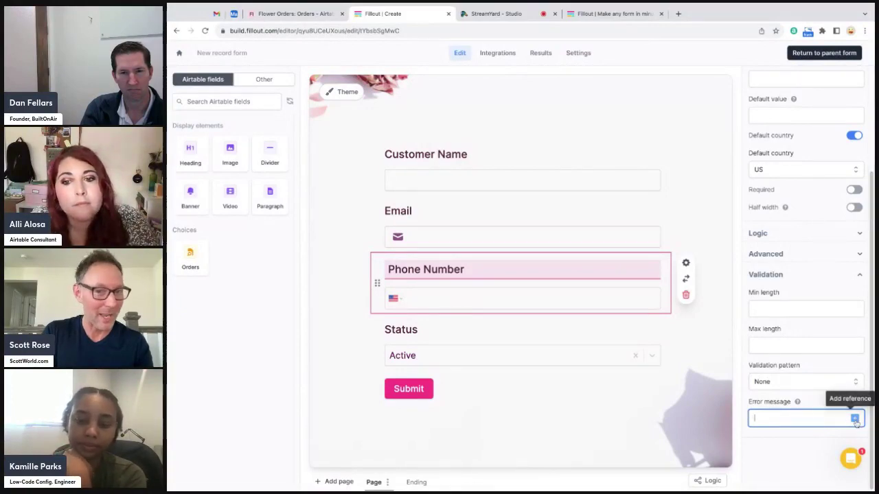
- Select the Customer Name field, close its settings and return to the parent form
{"action": "left_click", "coordinate": [475, 158]}
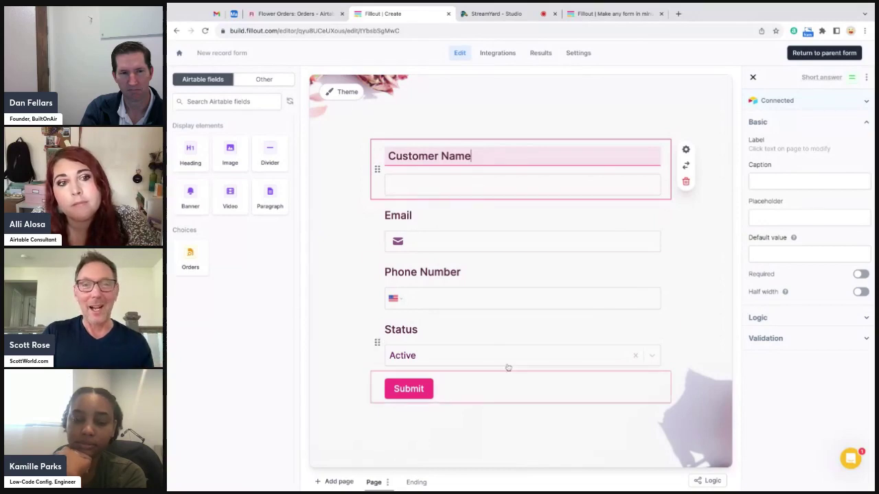
{"action": "left_click", "coordinate": [753, 78]}
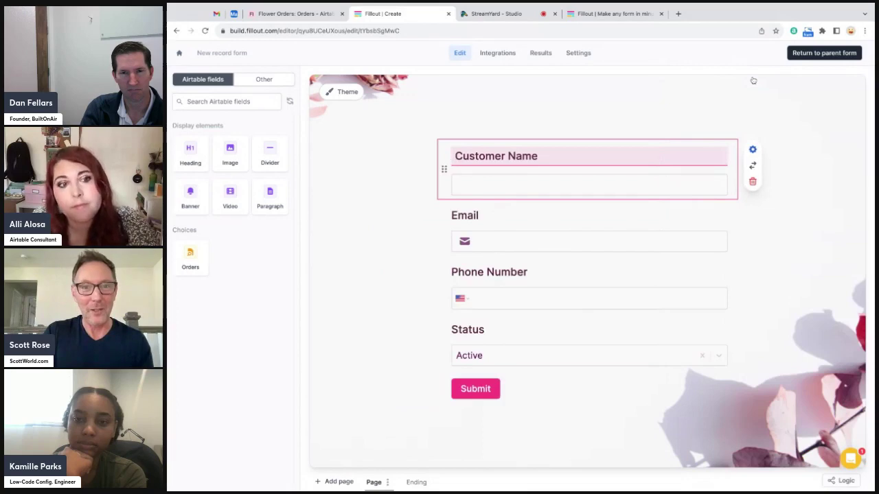
{"action": "left_click", "coordinate": [809, 55]}
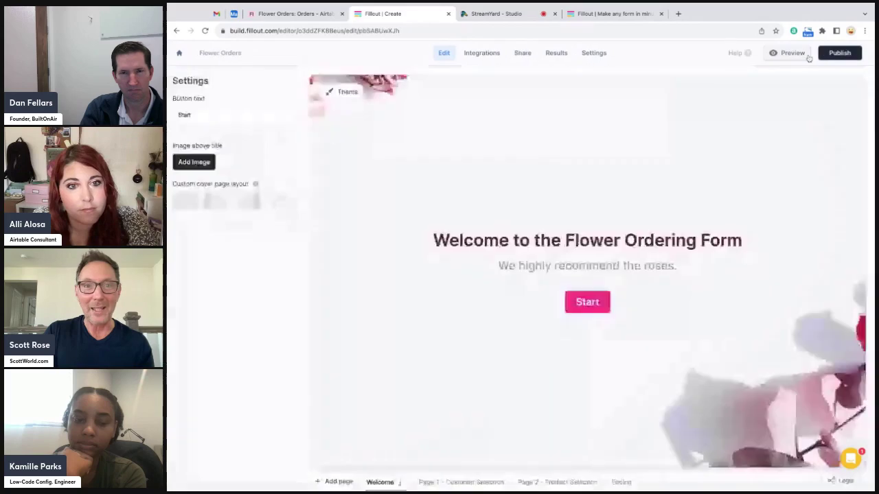
- Open the Customer record picker's settings on the Customer Selection page and review its record creation and advanced options
{"action": "left_click", "coordinate": [448, 482]}
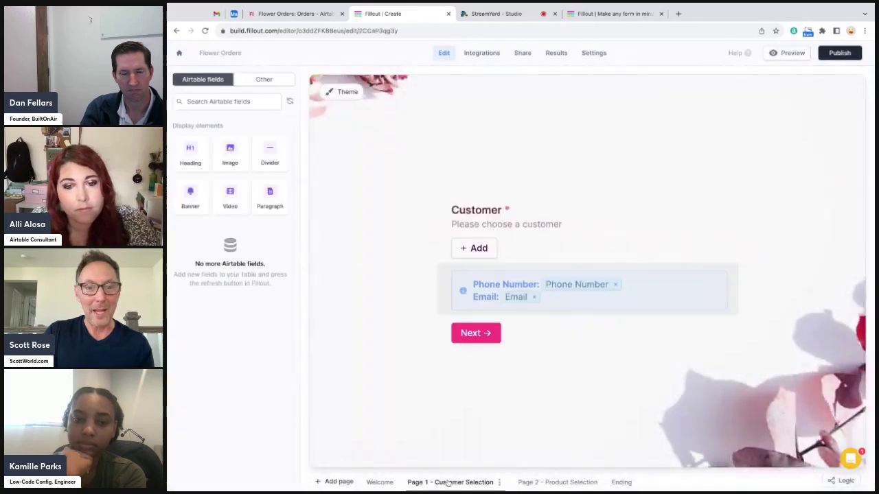
{"action": "left_click", "coordinate": [519, 247]}
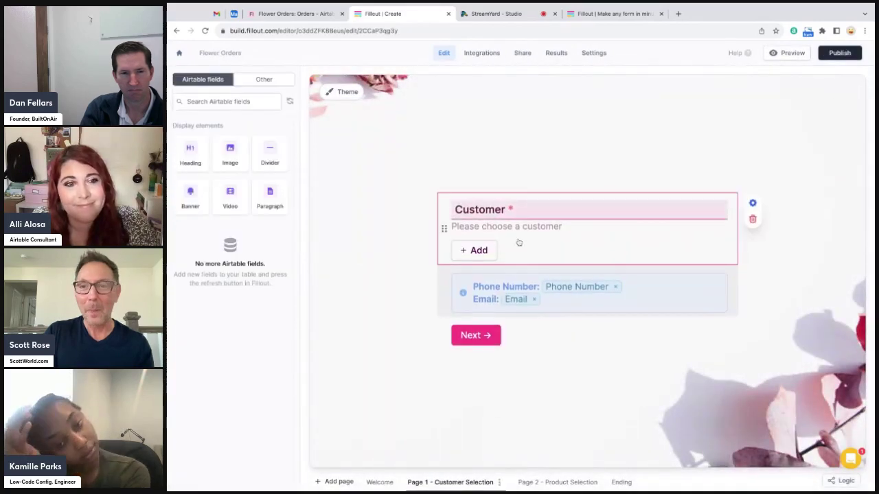
{"action": "left_click", "coordinate": [753, 204]}
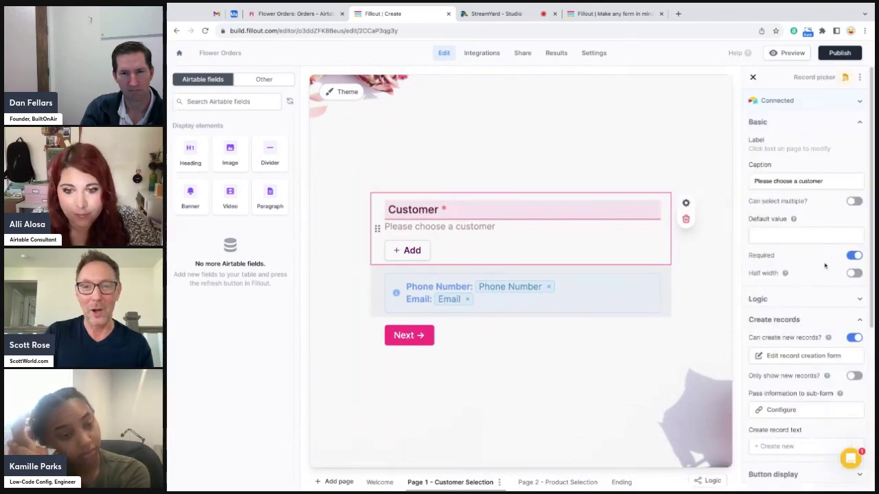
{"action": "scroll", "coordinate": [824, 261], "scroll_direction": "down", "scroll_amount": 3}
{"action": "scroll", "coordinate": [826, 265], "scroll_direction": "down", "scroll_amount": 4}
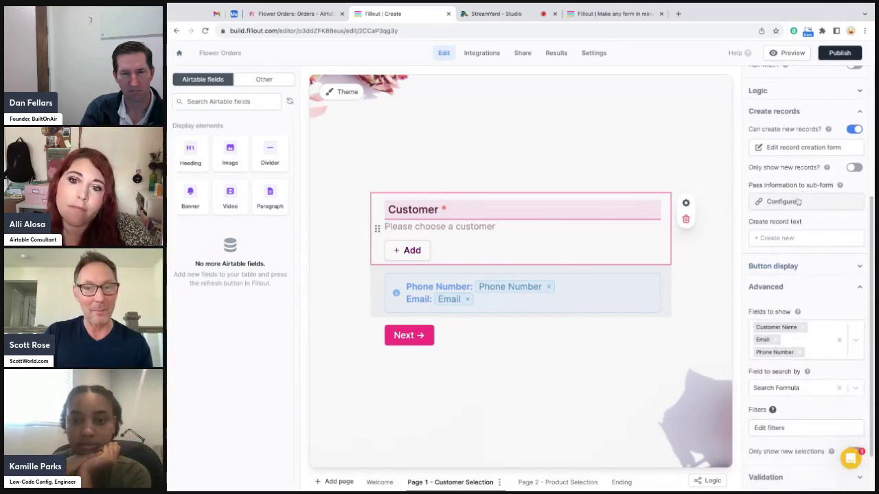
{"action": "scroll", "coordinate": [799, 210], "scroll_direction": "down", "scroll_amount": 1}
{"action": "scroll", "coordinate": [798, 210], "scroll_direction": "down", "scroll_amount": 2}
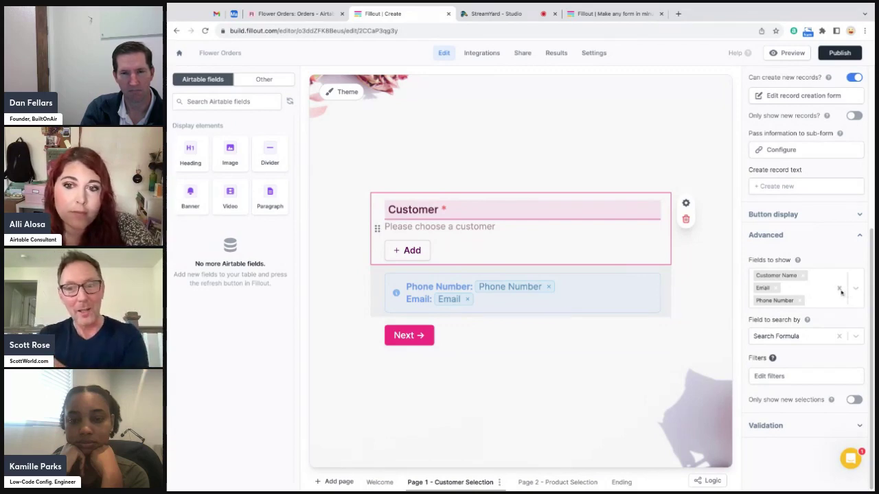
- Preview the form, open the customer list to check which fields each record shows, and exit the preview
{"action": "left_click", "coordinate": [777, 55]}
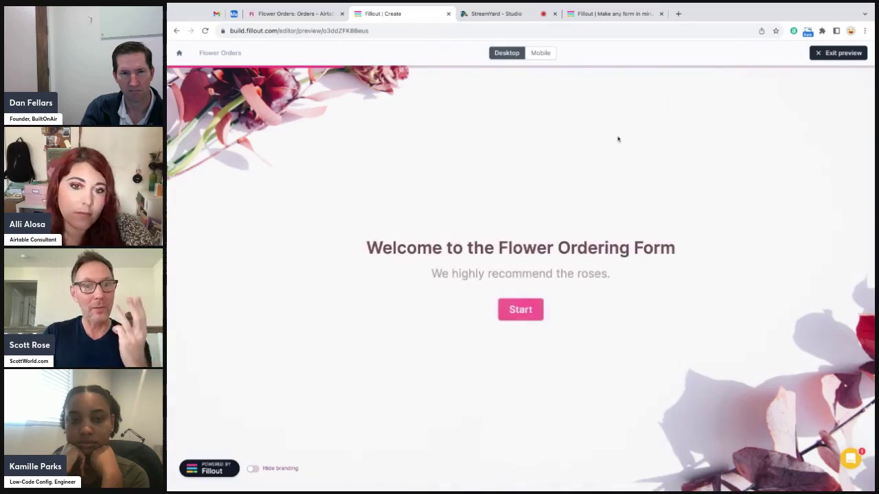
{"action": "left_click", "coordinate": [516, 310]}
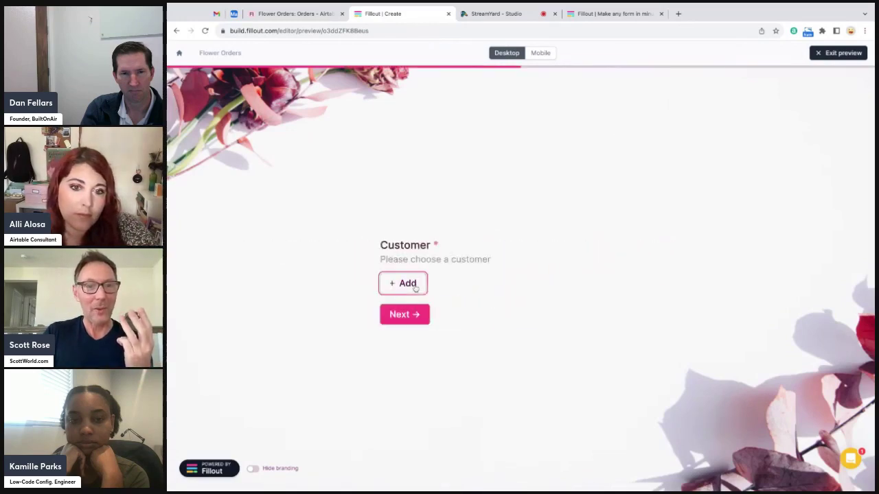
{"action": "left_click", "coordinate": [415, 288]}
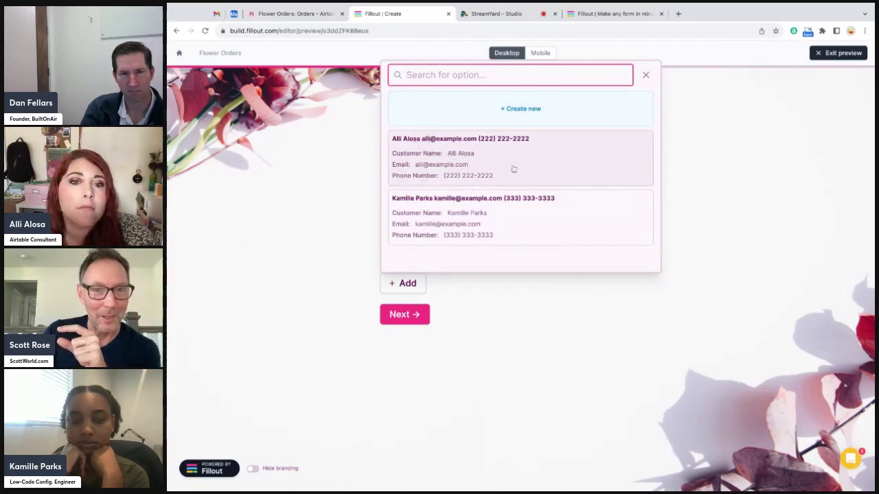
{"action": "left_click", "coordinate": [646, 76]}
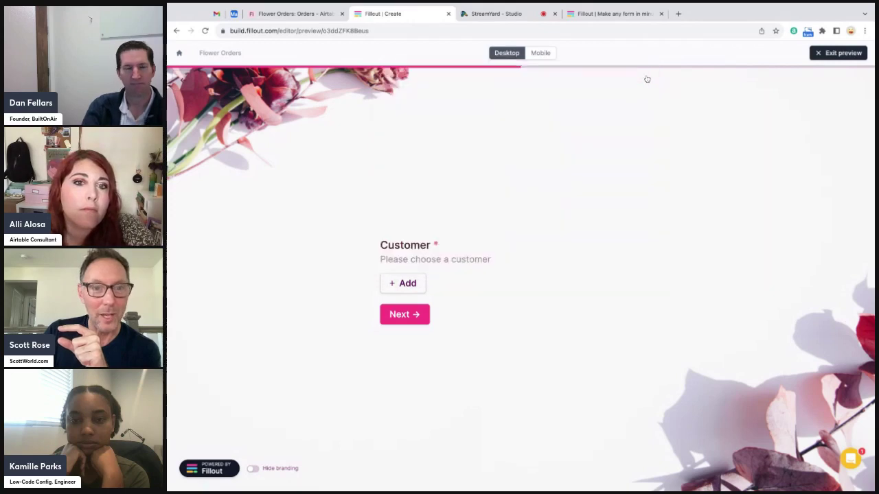
{"action": "left_click", "coordinate": [838, 53]}
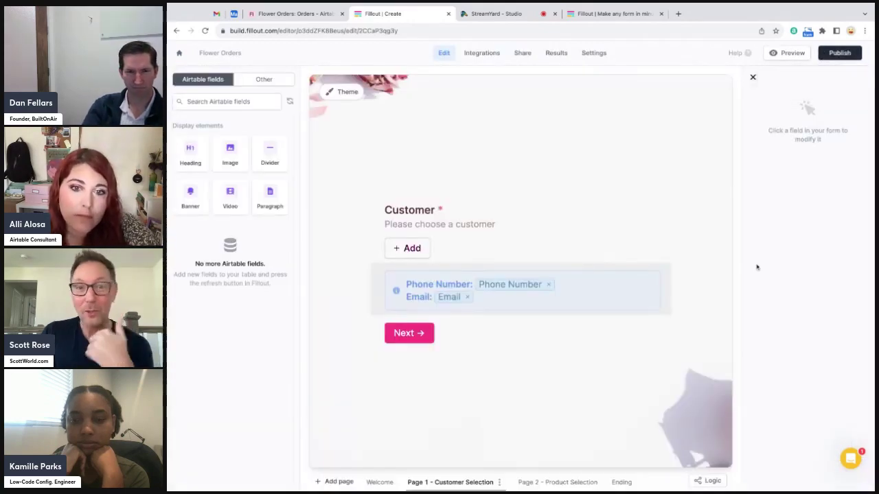
- Remove Phone Number from the fields to show in the Customer record picker's advanced settings
{"action": "left_click", "coordinate": [538, 247]}
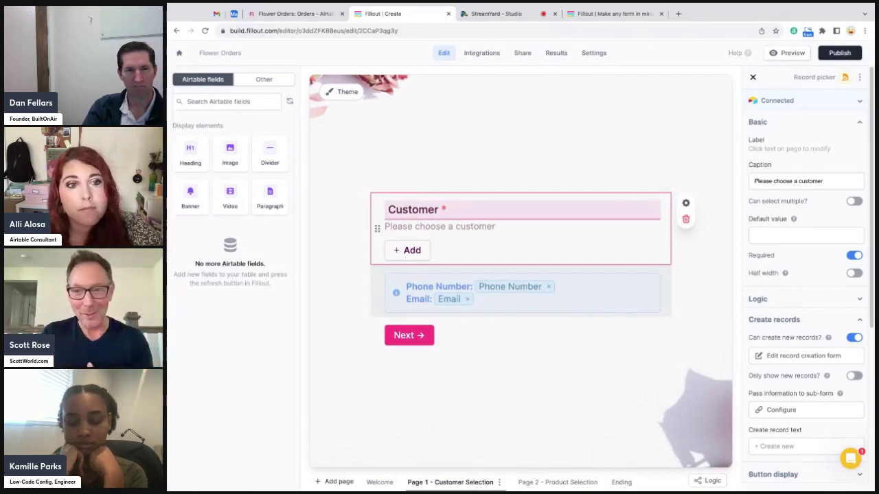
{"action": "scroll", "coordinate": [781, 325], "scroll_direction": "down", "scroll_amount": 1}
{"action": "scroll", "coordinate": [781, 325], "scroll_direction": "down", "scroll_amount": 5}
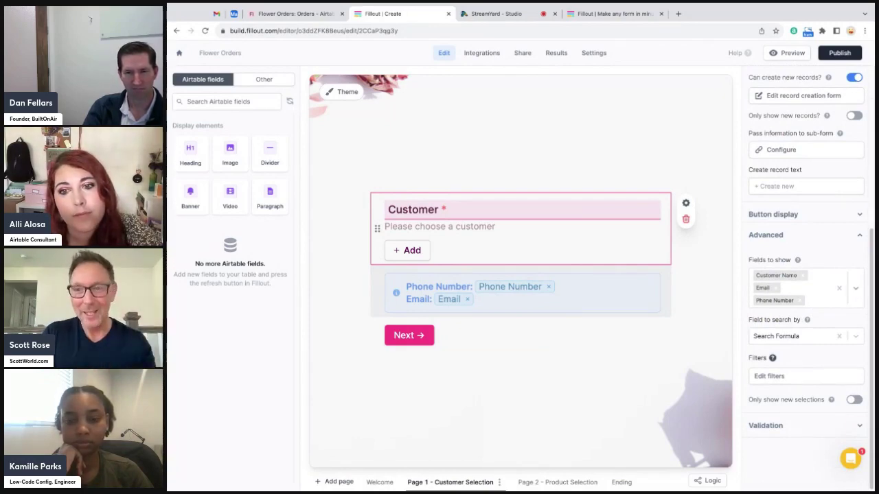
{"action": "left_click", "coordinate": [807, 300]}
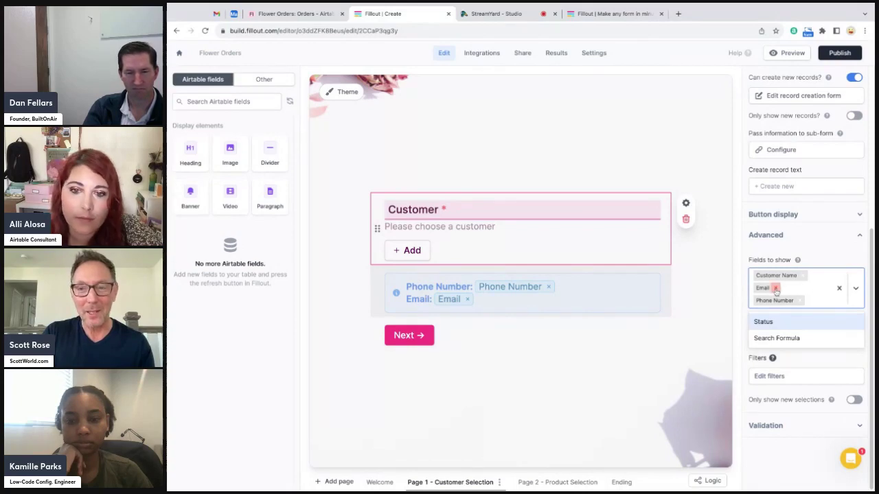
{"action": "left_click", "coordinate": [799, 301]}
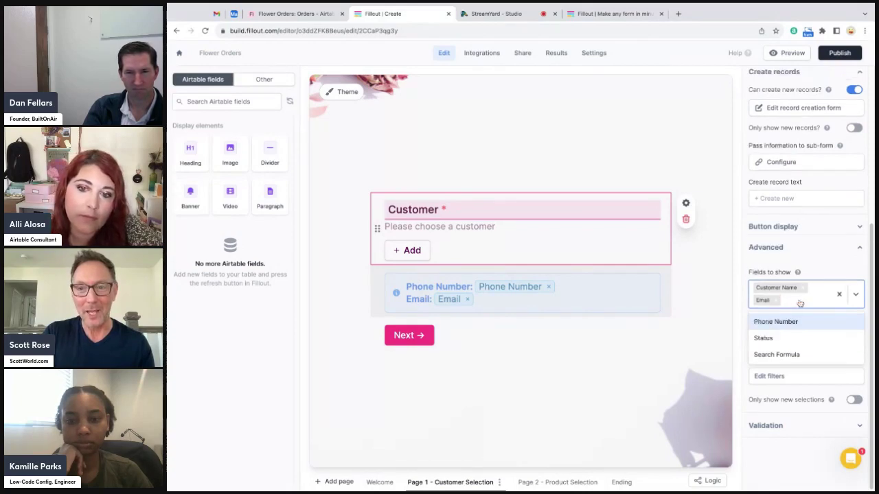
{"action": "key", "text": "Escape"}
- Preview the form again to check the customer list with the reduced fields, and return to the editor
{"action": "left_click", "coordinate": [779, 54]}
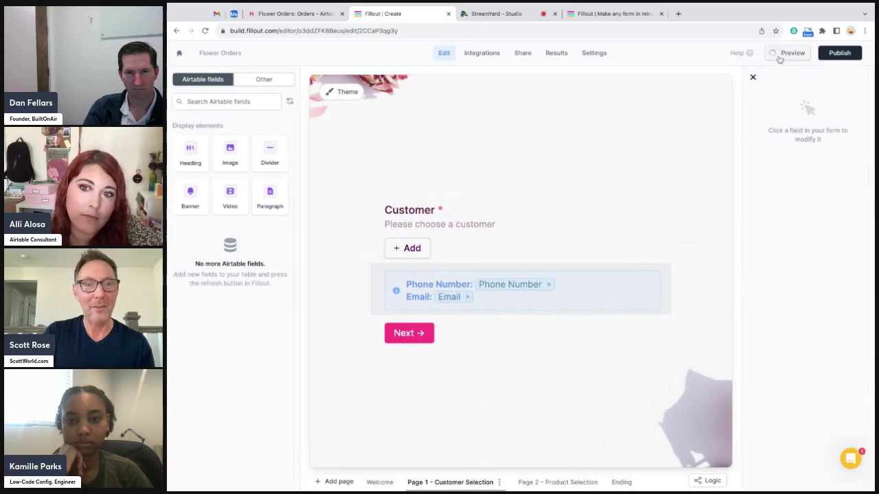
{"action": "left_click", "coordinate": [502, 314]}
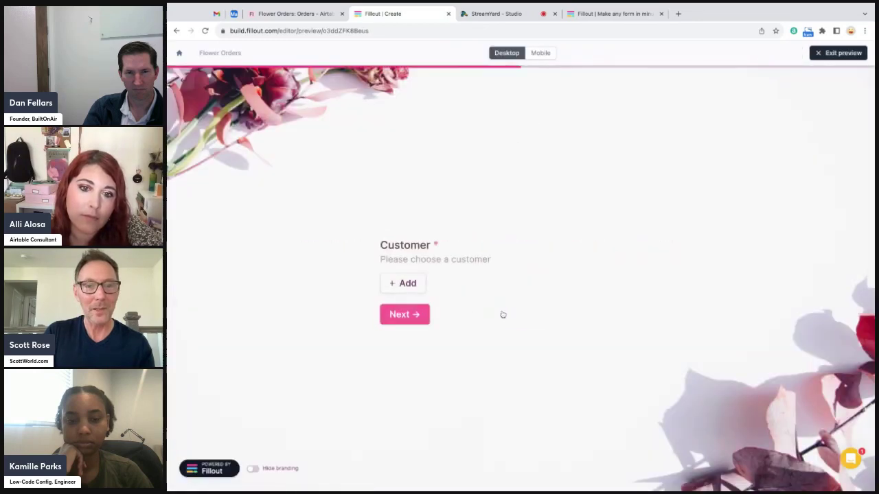
{"action": "left_click", "coordinate": [396, 291]}
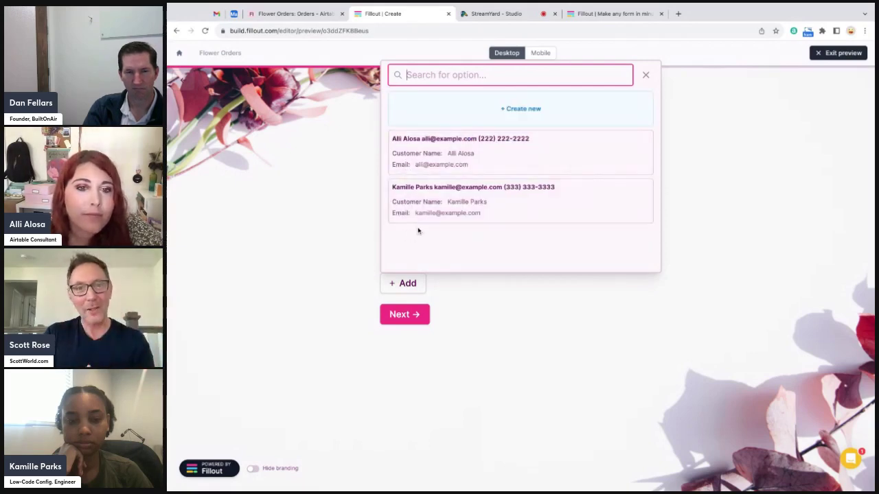
{"action": "left_click", "coordinate": [712, 97]}
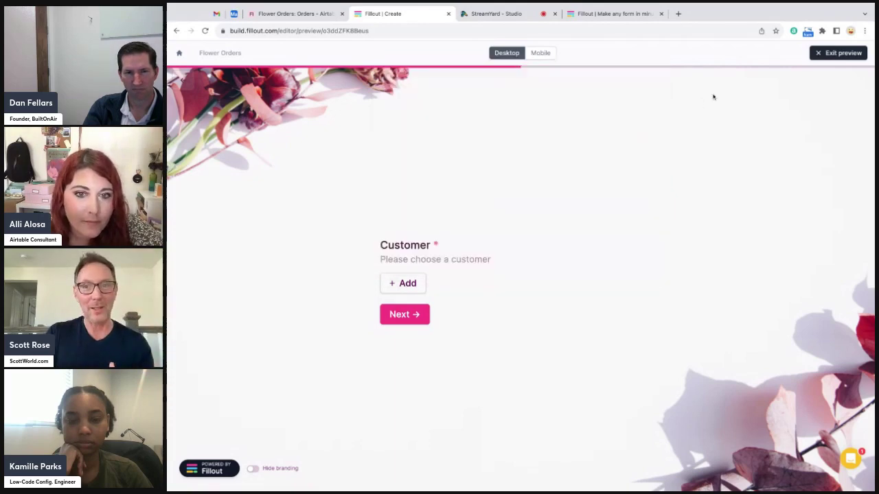
{"action": "left_click", "coordinate": [839, 53]}
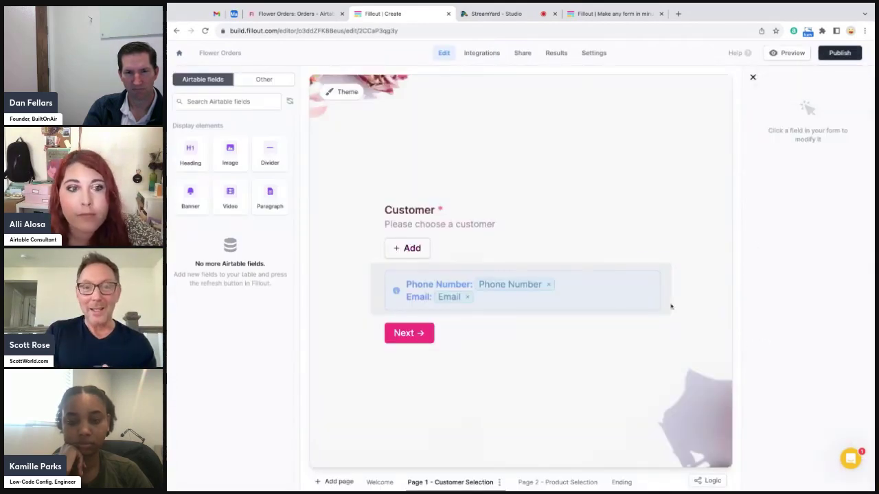
- Review the Customer picker's search field setting, switch to Airtable, and examine the Search Formula field in the Customers table
{"action": "left_click", "coordinate": [613, 248]}
{"action": "scroll", "coordinate": [811, 349], "scroll_direction": "down", "scroll_amount": 5}
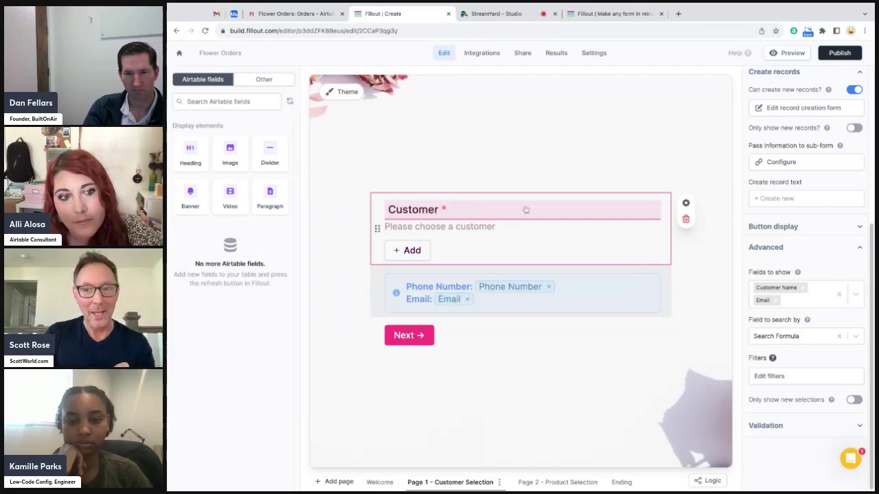
{"action": "left_click", "coordinate": [297, 14]}
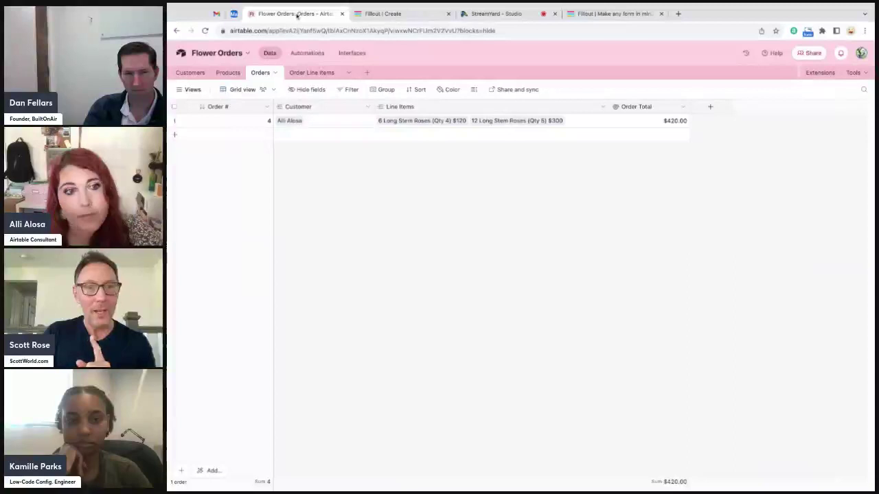
{"action": "left_click", "coordinate": [190, 72]}
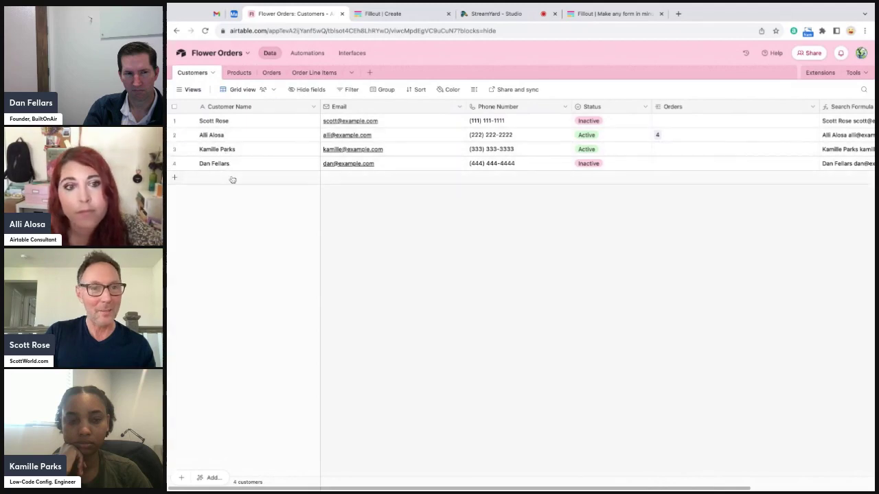
{"action": "scroll", "coordinate": [506, 266], "scroll_direction": "right", "scroll_amount": 3}
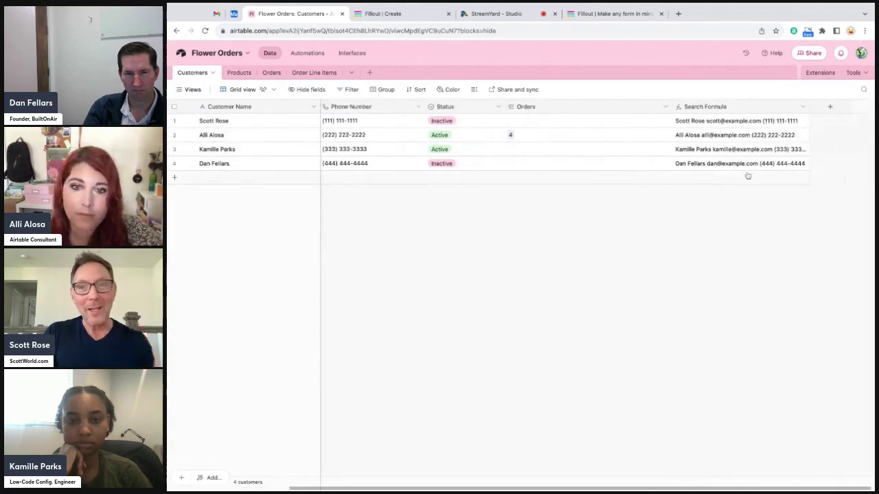
- Widen the Search Formula column in the Customers table and hide the field from the grid view
{"action": "left_click_drag", "start_coordinate": [810, 106], "coordinate": [848, 106]}
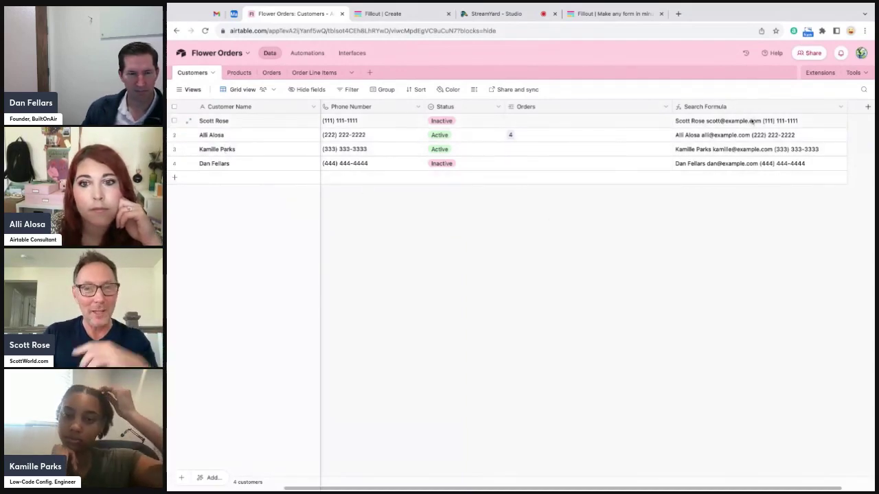
{"action": "right_click", "coordinate": [733, 110]}
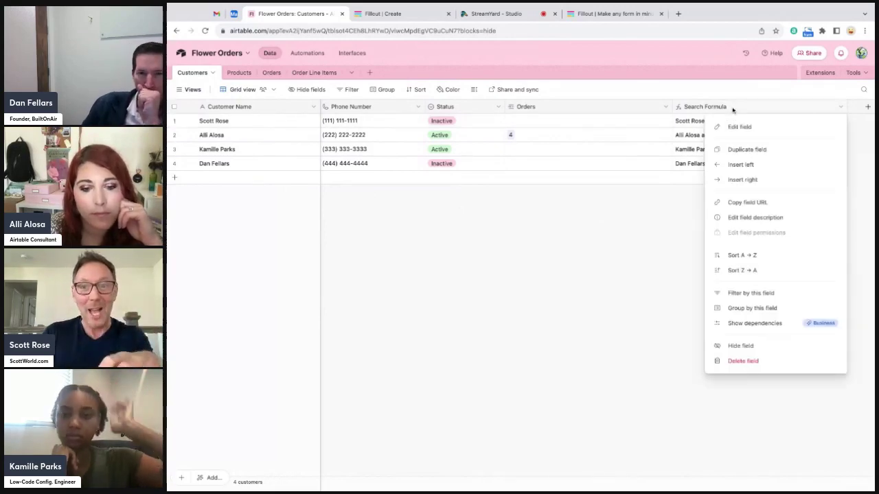
{"action": "left_click", "coordinate": [753, 346]}
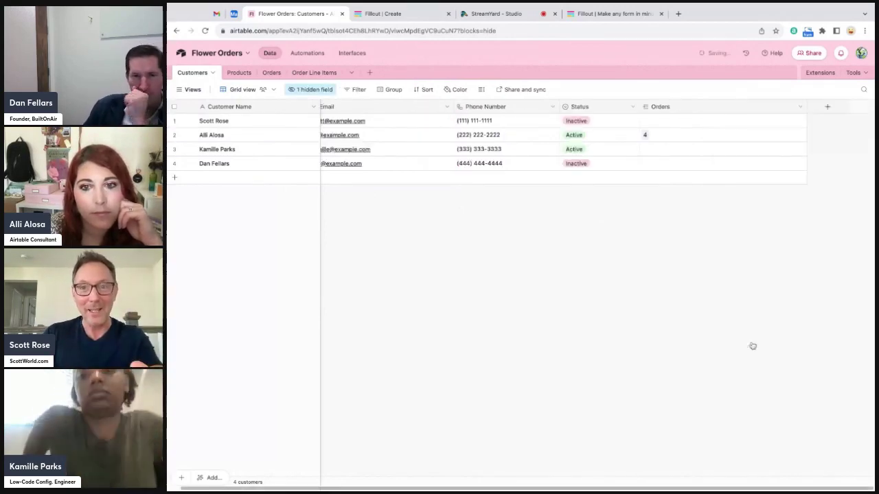
- Switch to Fillout, preview the form, search the customer list for 222, and close the list
{"action": "left_click", "coordinate": [428, 18]}
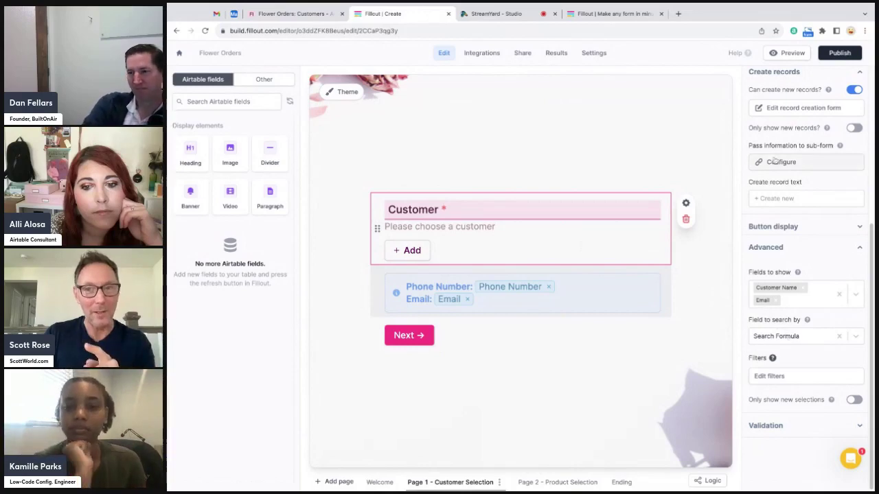
{"action": "left_click", "coordinate": [776, 55]}
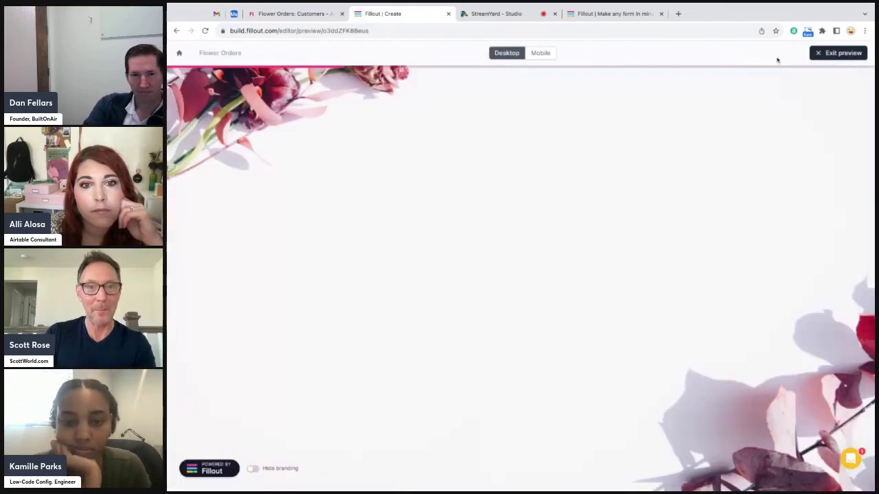
{"action": "left_click", "coordinate": [528, 312]}
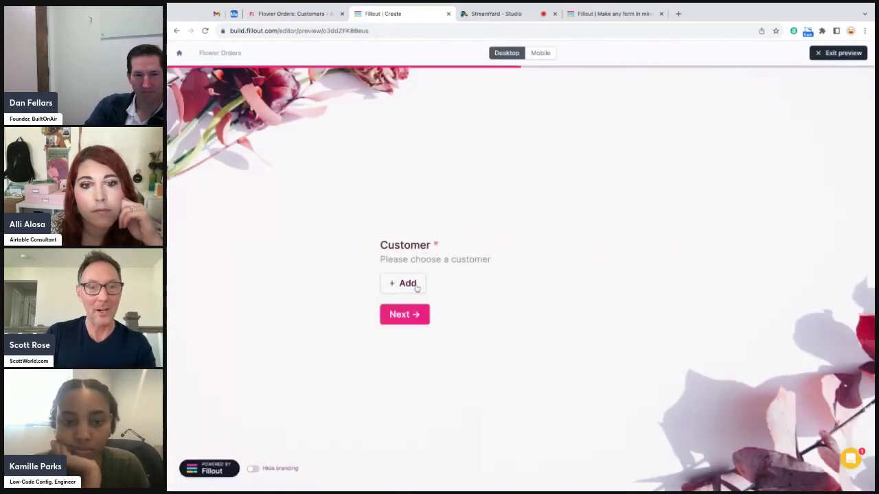
{"action": "left_click", "coordinate": [414, 287]}
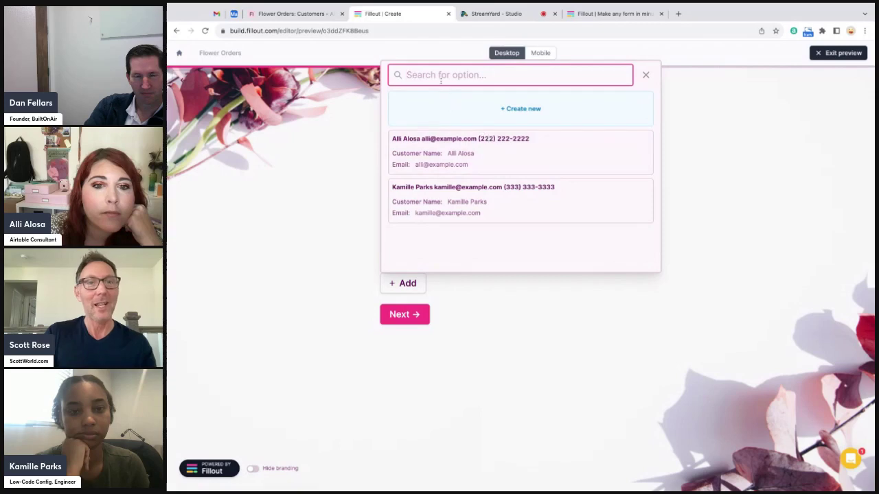
{"action": "type", "text": "2"}
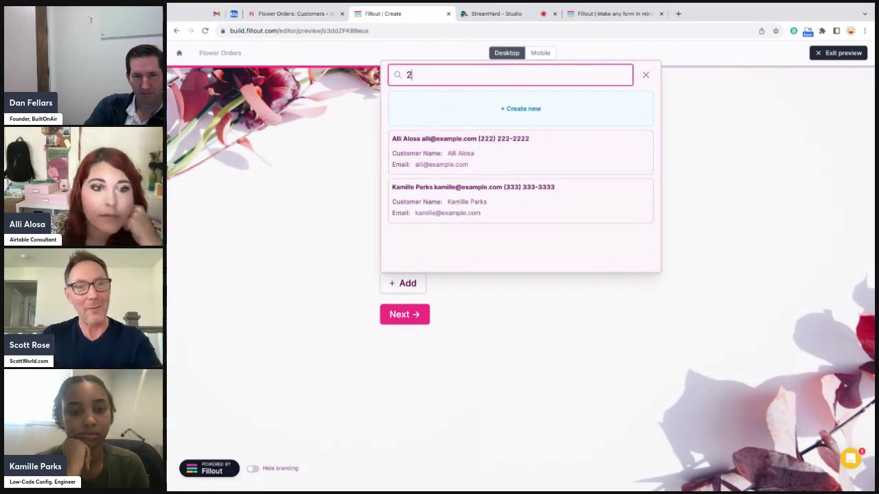
{"action": "type", "text": "22"}
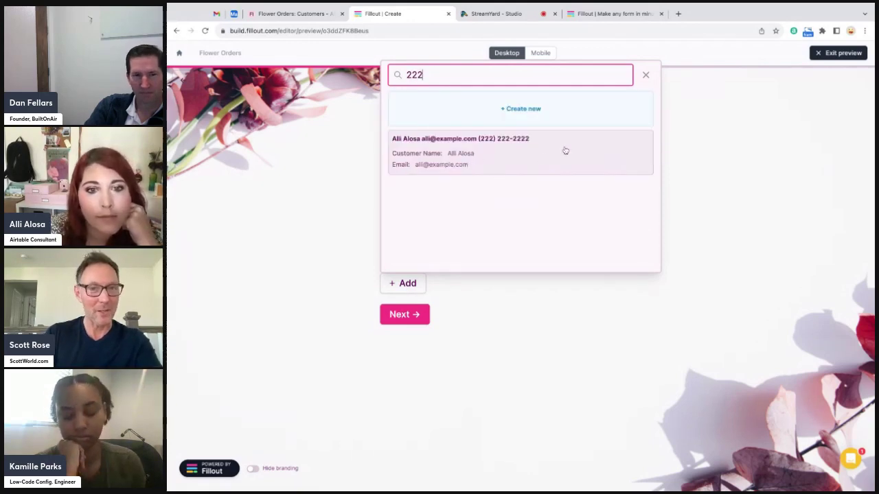
{"action": "left_click", "coordinate": [646, 76]}
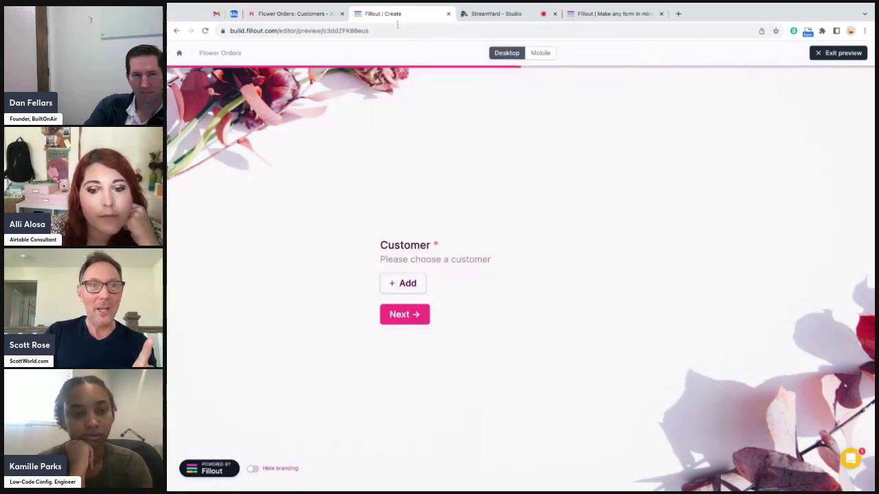
- Check the Customers table in Airtable again and return to the Fillout form preview
{"action": "left_click", "coordinate": [295, 14]}
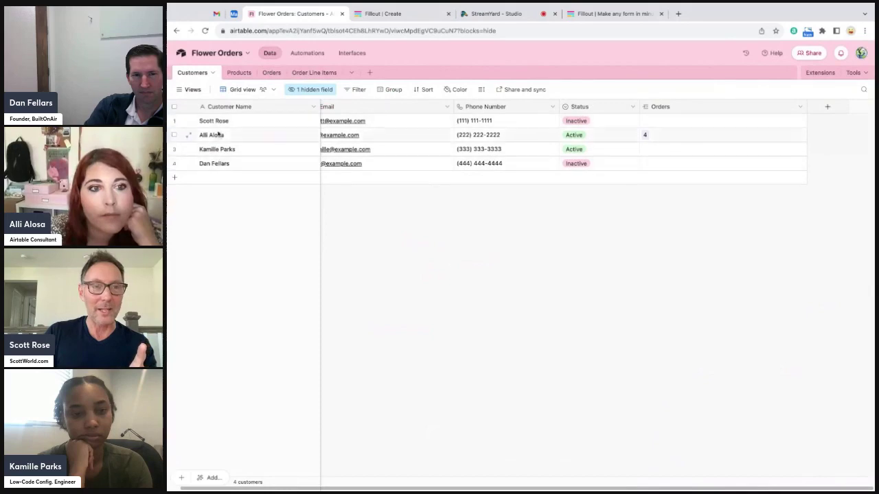
{"action": "left_click", "coordinate": [385, 16]}
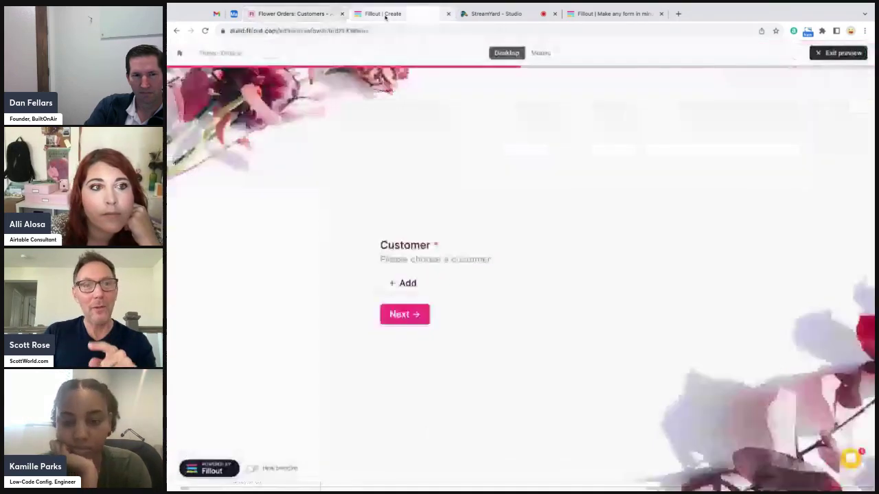
{"action": "left_click", "coordinate": [610, 15]}
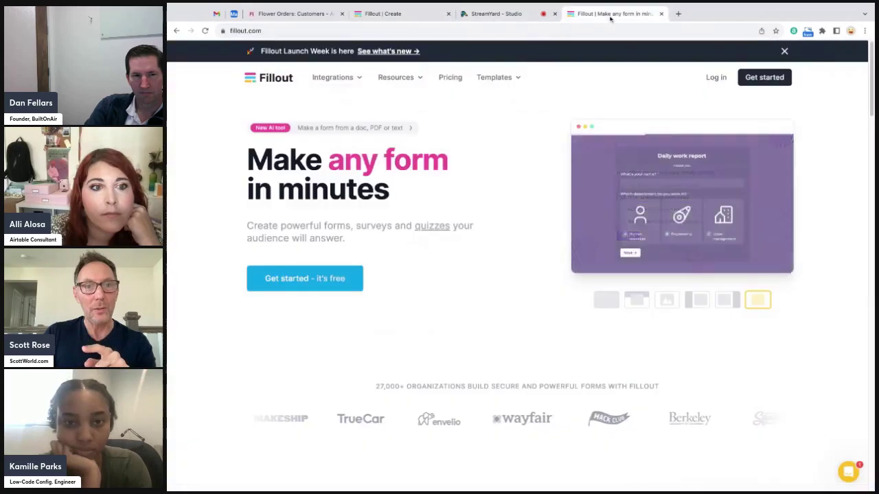
{"action": "left_click", "coordinate": [430, 14]}
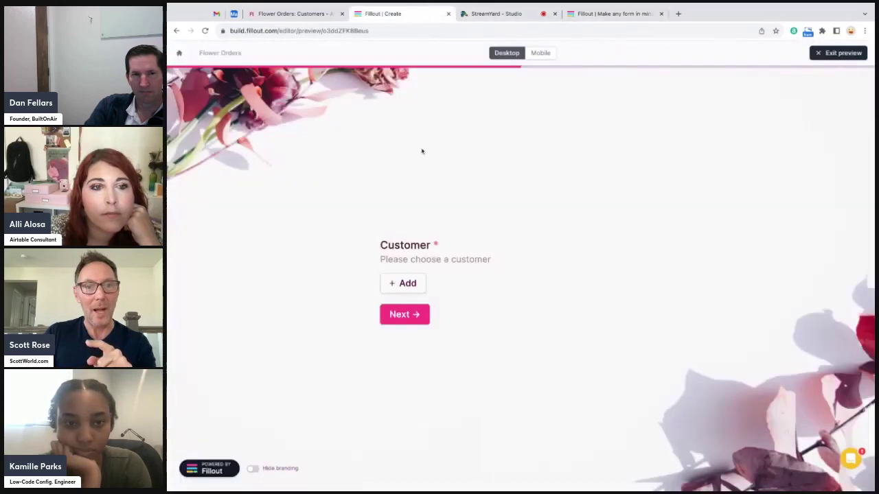
- Choose the customer matching 222 in the preview to check how it displays, clear the selection, and exit the preview
{"action": "left_click", "coordinate": [407, 283]}
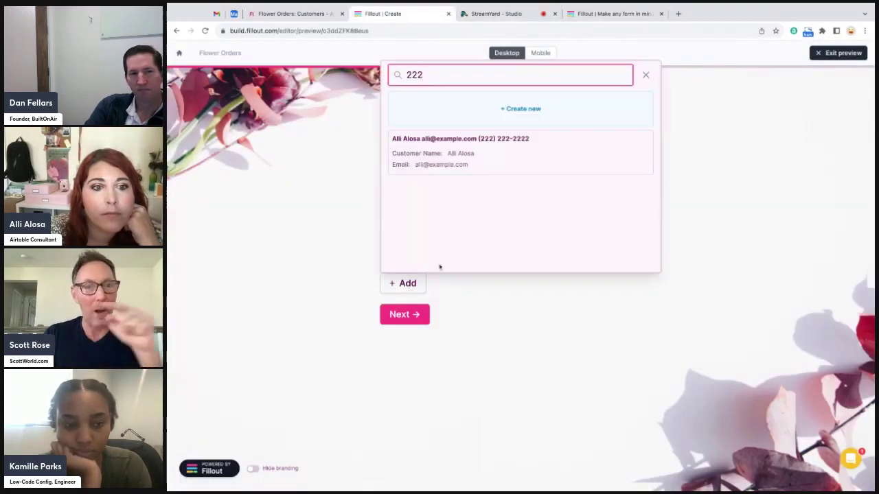
{"action": "left_click", "coordinate": [435, 156]}
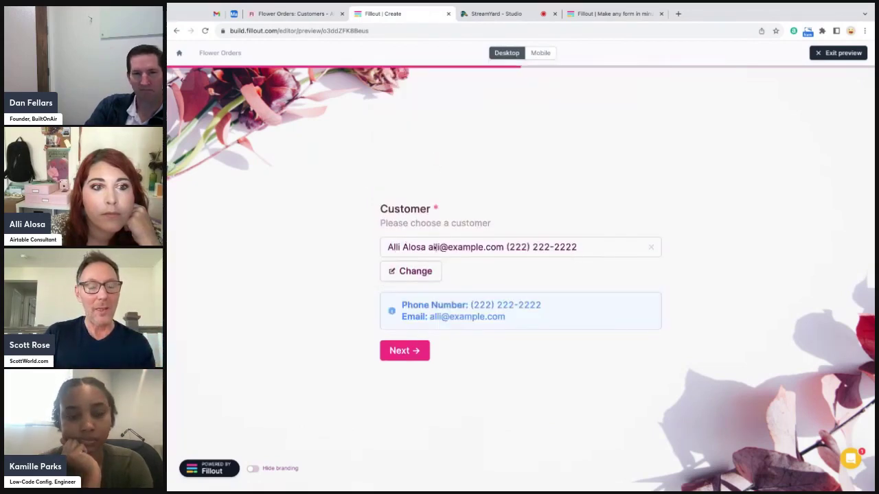
{"action": "left_click", "coordinate": [295, 13]}
{"action": "left_click", "coordinate": [394, 12]}
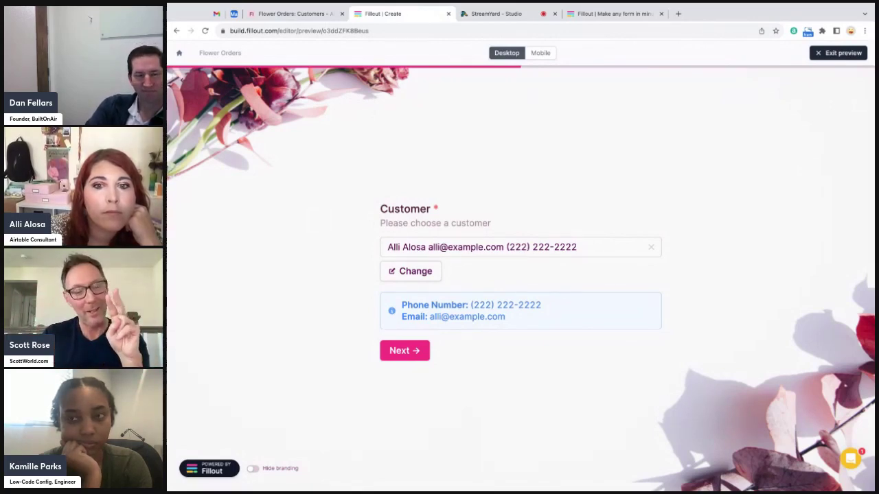
{"action": "left_click", "coordinate": [652, 250]}
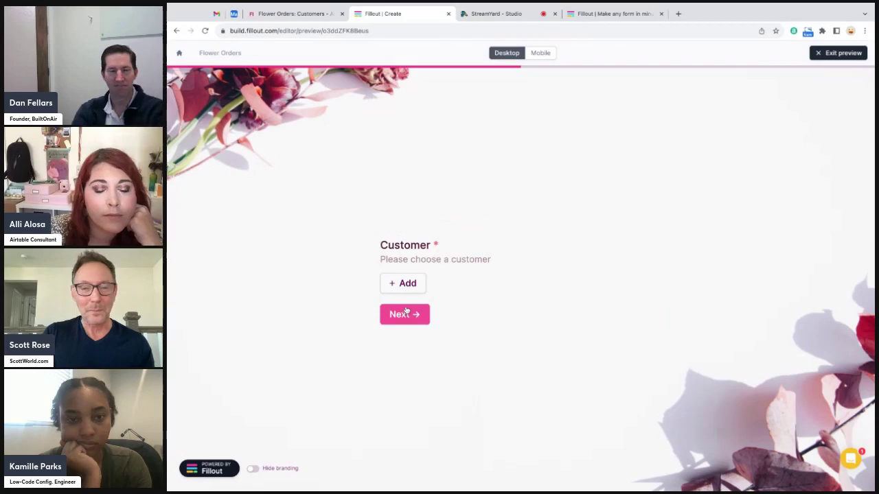
{"action": "left_click", "coordinate": [827, 50]}
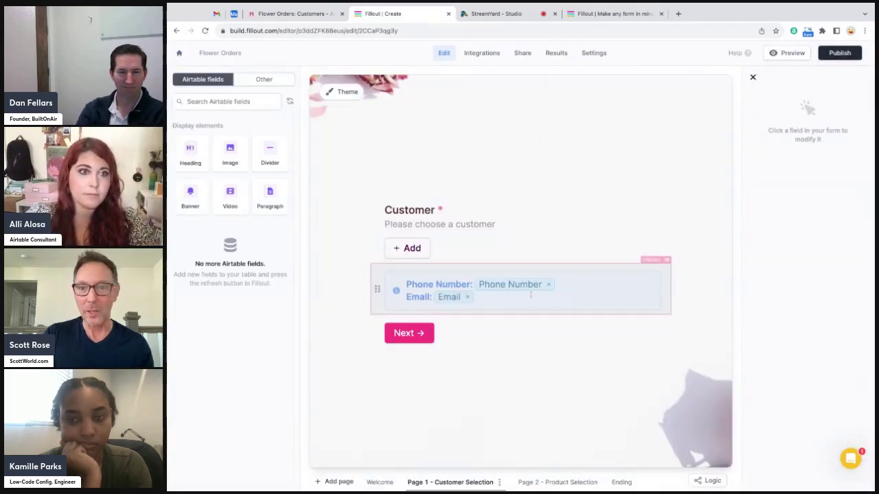
- Open the Customer picker's record filter and review its Status equals Active condition, keeping Status as the filter field
{"action": "left_click", "coordinate": [491, 256]}
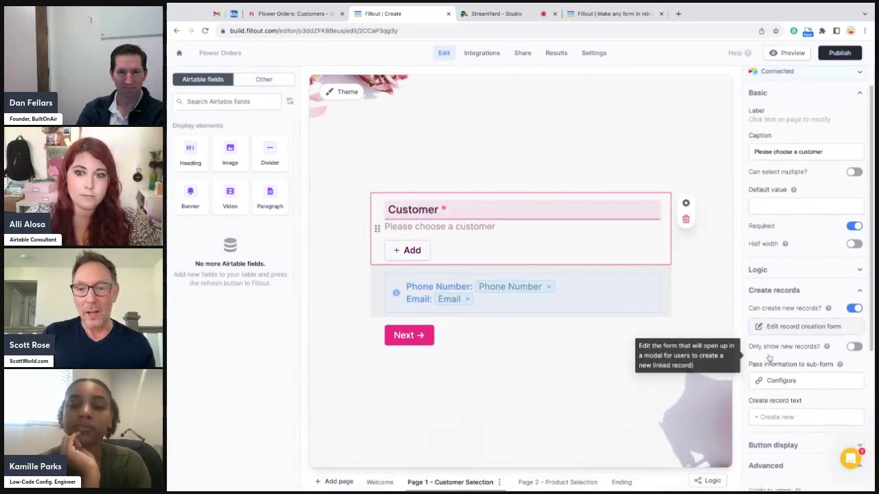
{"action": "scroll", "coordinate": [769, 358], "scroll_direction": "down", "scroll_amount": 5}
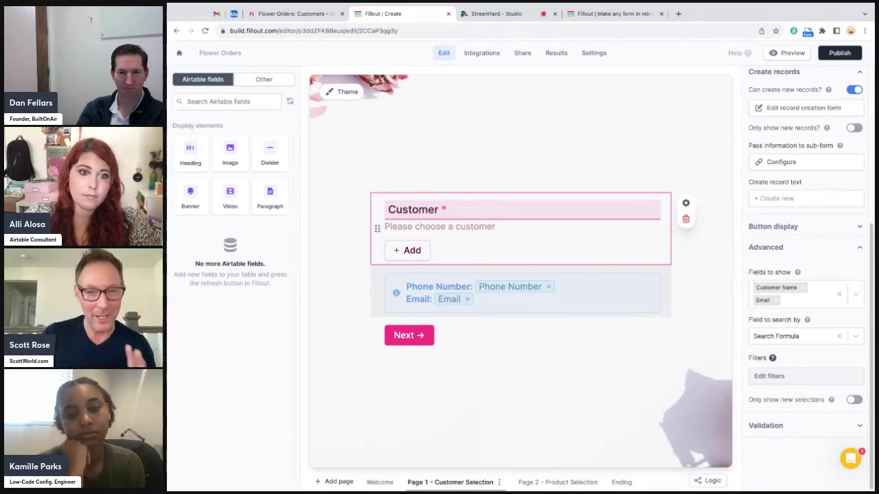
{"action": "left_click", "coordinate": [769, 376]}
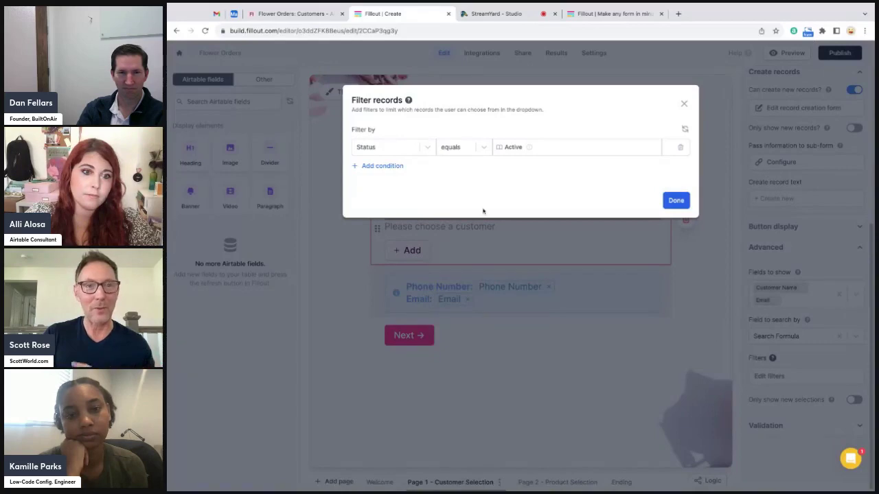
{"action": "left_click", "coordinate": [427, 148]}
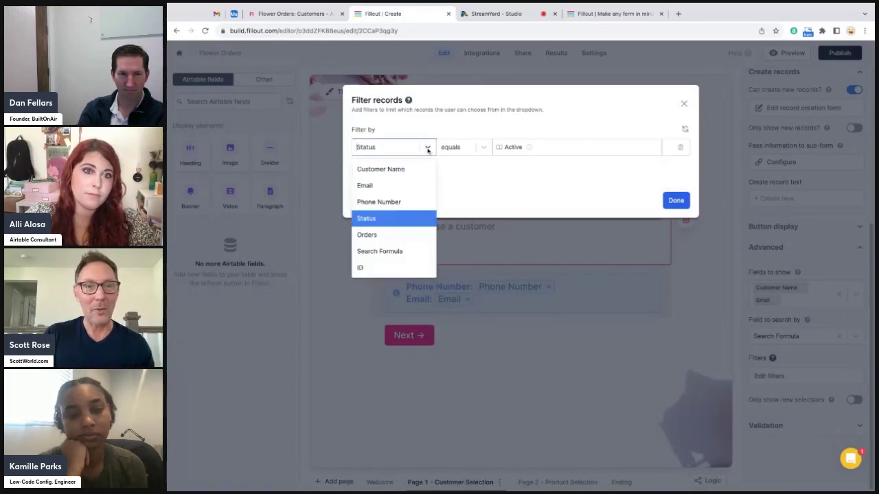
{"action": "left_click", "coordinate": [416, 225]}
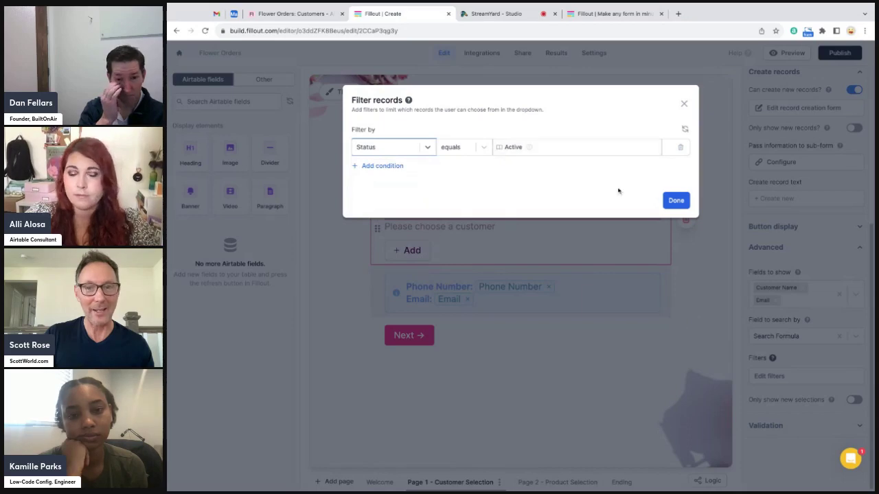
{"action": "left_click", "coordinate": [675, 199]}
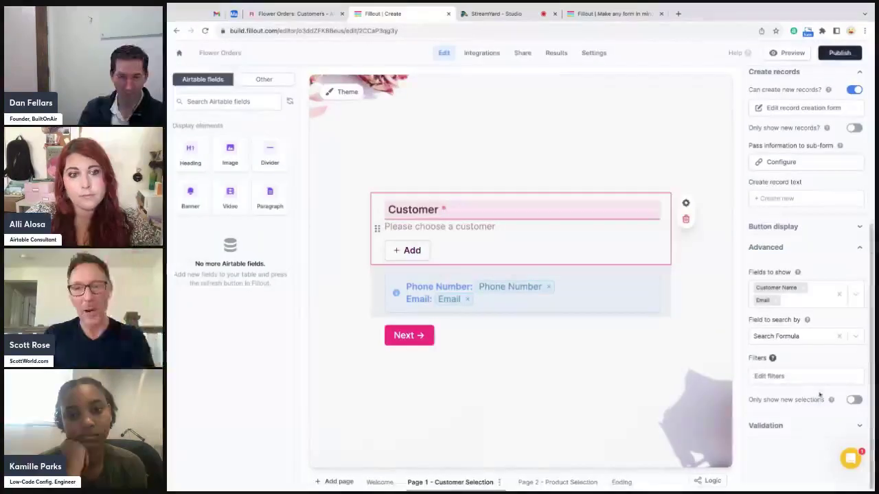
- Review the Customer picker's validation options for the error message and minimum and maximum records, and deselect the field
{"action": "left_click", "coordinate": [819, 424]}
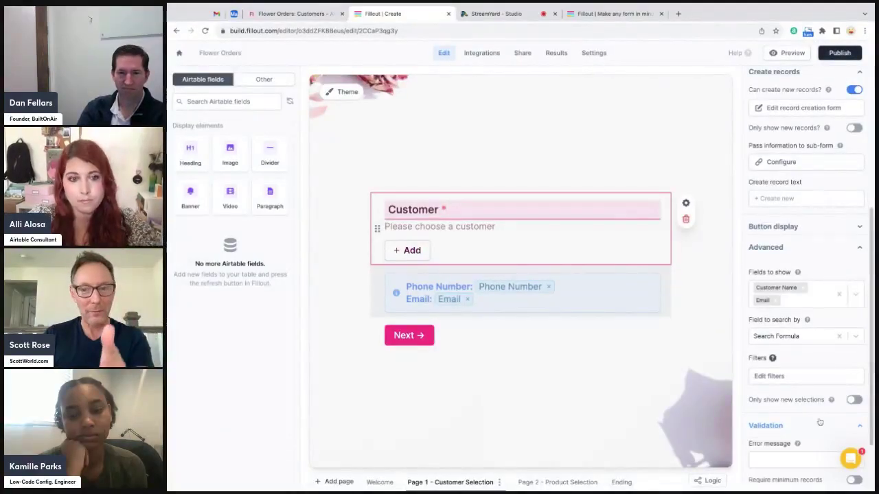
{"action": "scroll", "coordinate": [820, 423], "scroll_direction": "down", "scroll_amount": 1}
{"action": "scroll", "coordinate": [782, 350], "scroll_direction": "down", "scroll_amount": 1}
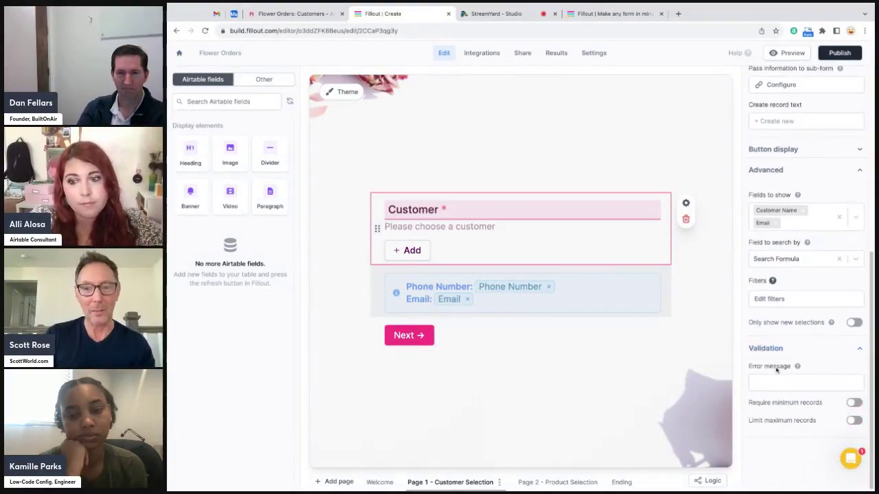
{"action": "left_click", "coordinate": [526, 364]}
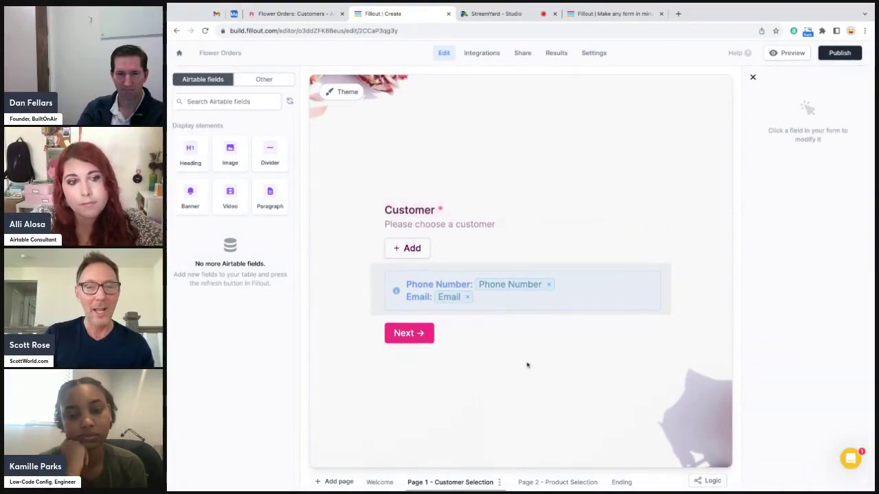
- View the settings of the Phone Number and Email banner, and reopen the Customer record picker's settings
{"action": "left_click", "coordinate": [574, 297]}
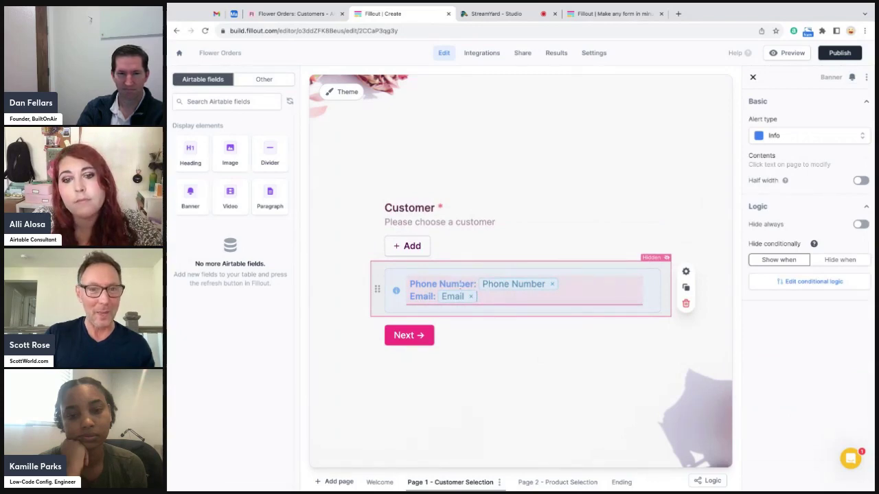
{"action": "left_click", "coordinate": [496, 345]}
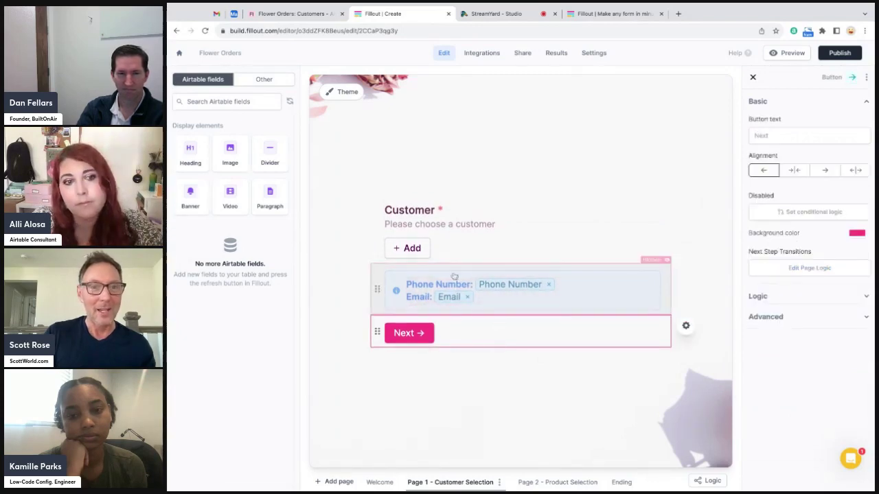
{"action": "left_click", "coordinate": [436, 238]}
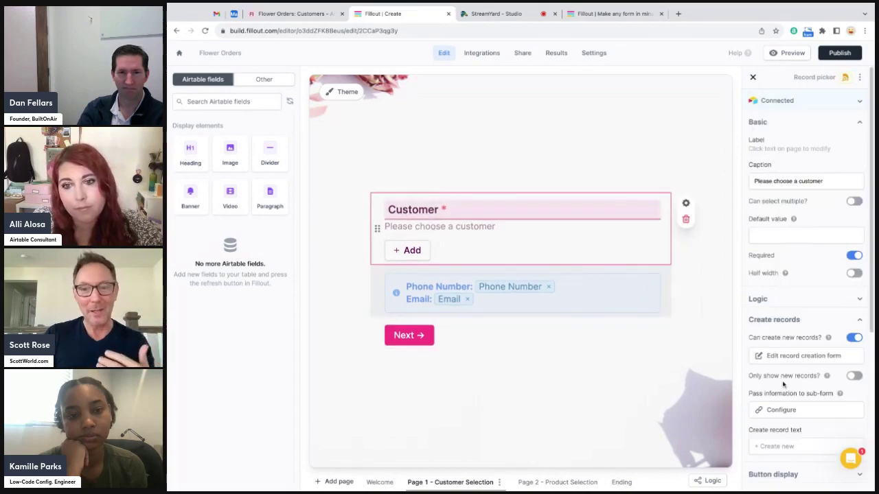
- Clear the Customer picker's field to search by, removing Search Formula
{"action": "scroll", "coordinate": [783, 384], "scroll_direction": "down", "scroll_amount": 3}
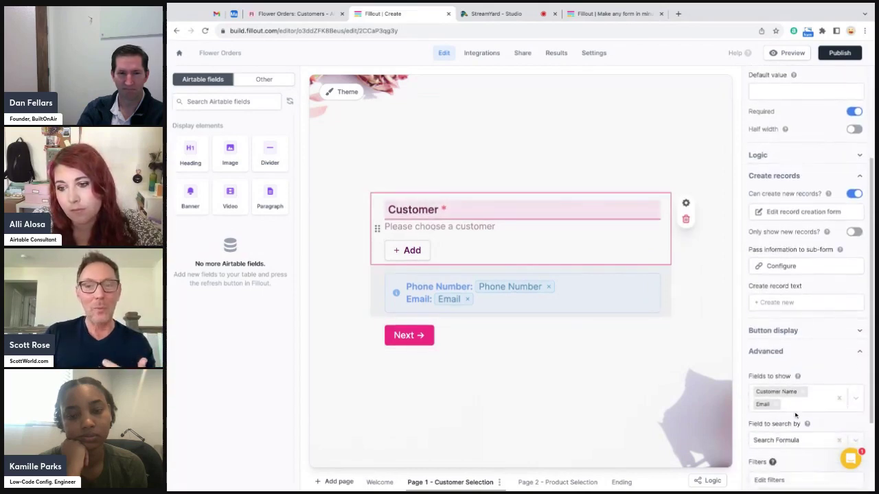
{"action": "scroll", "coordinate": [795, 415], "scroll_direction": "down", "scroll_amount": 1}
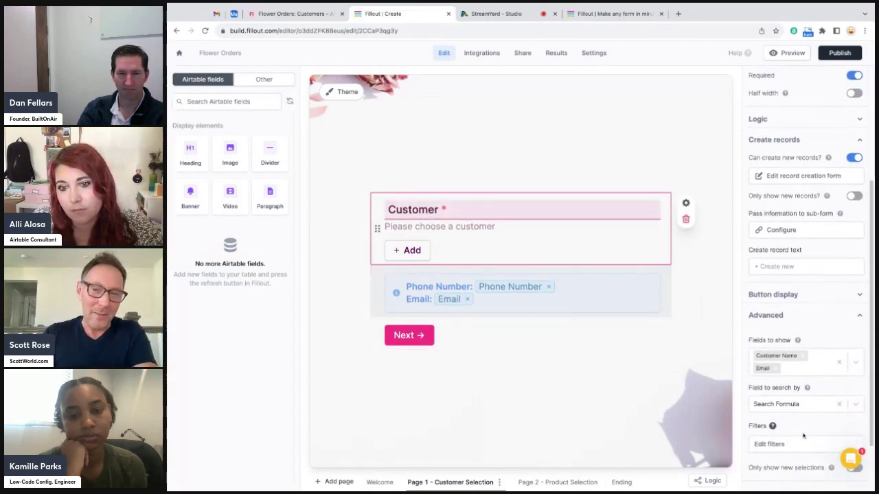
{"action": "left_click", "coordinate": [839, 405]}
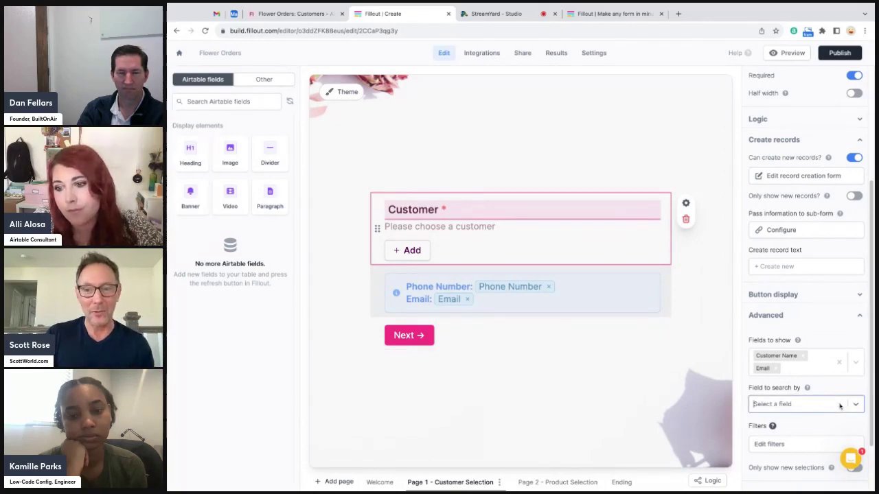
{"action": "left_click", "coordinate": [804, 425]}
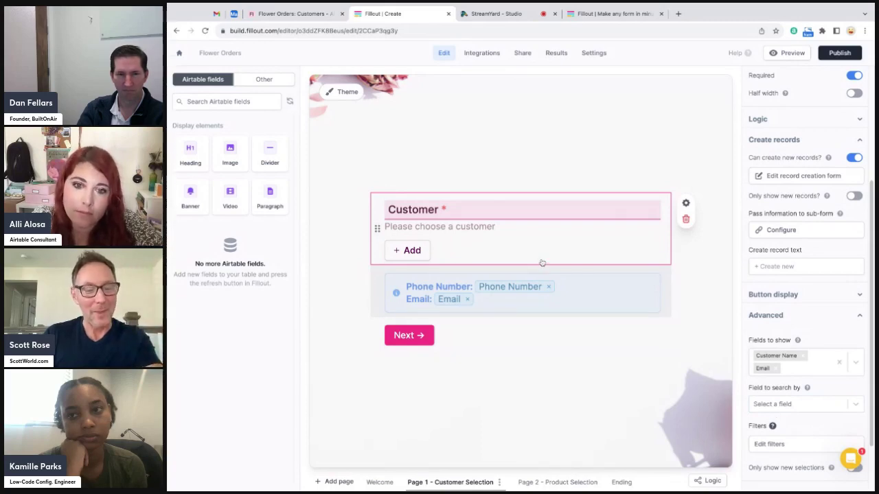
- Add a Paragraph element between the Phone Number and Email banner and the Next button
{"action": "left_click", "coordinate": [468, 296]}
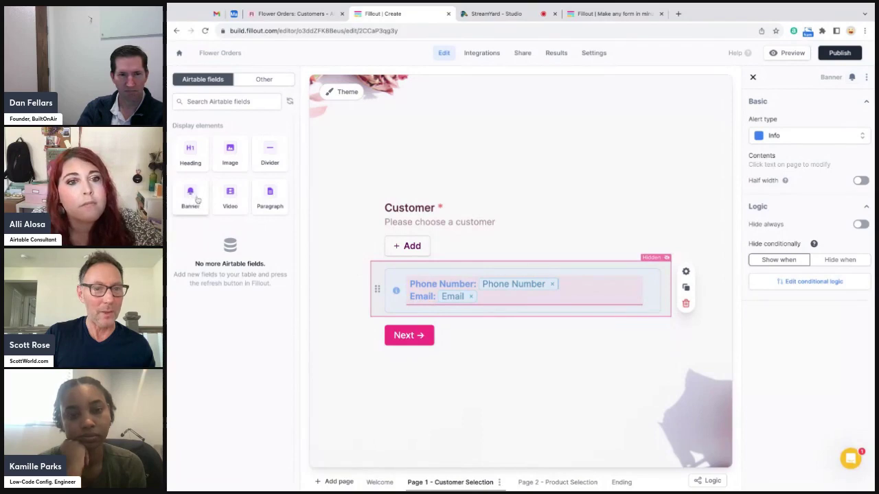
{"action": "left_click", "coordinate": [508, 335]}
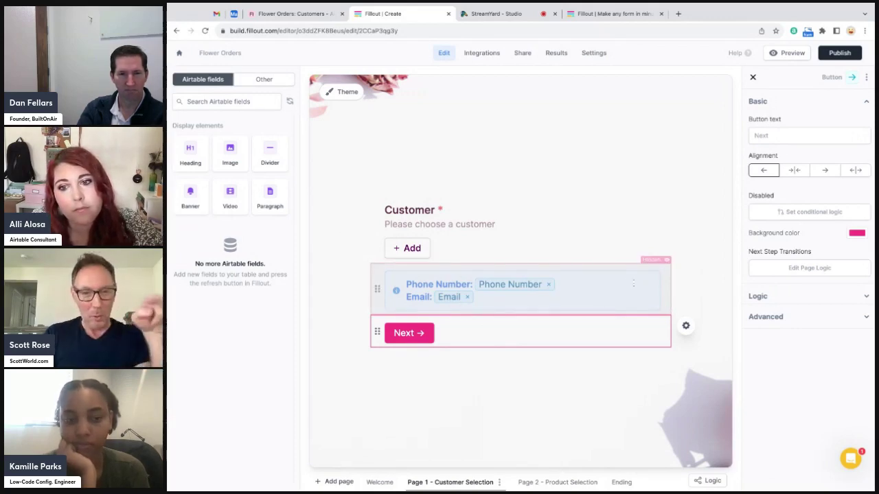
{"action": "left_click_drag", "start_coordinate": [270, 195], "coordinate": [522, 317]}
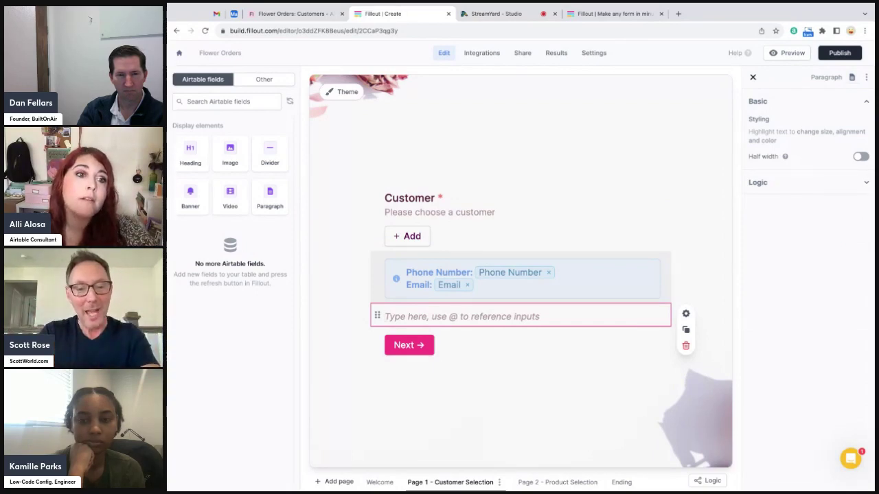
- Insert a reference to the Email field of Page 1's Customer in the new paragraph
{"action": "type", "text": "@"}
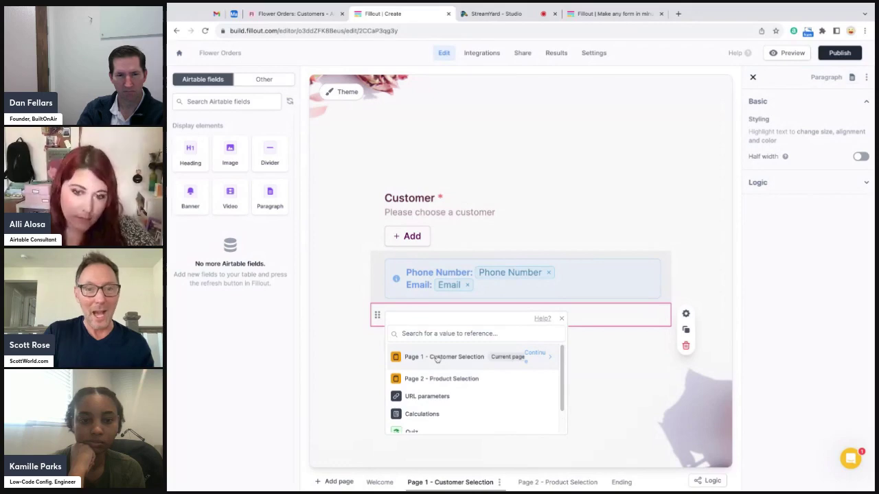
{"action": "scroll", "coordinate": [494, 360], "scroll_direction": "down", "scroll_amount": 1}
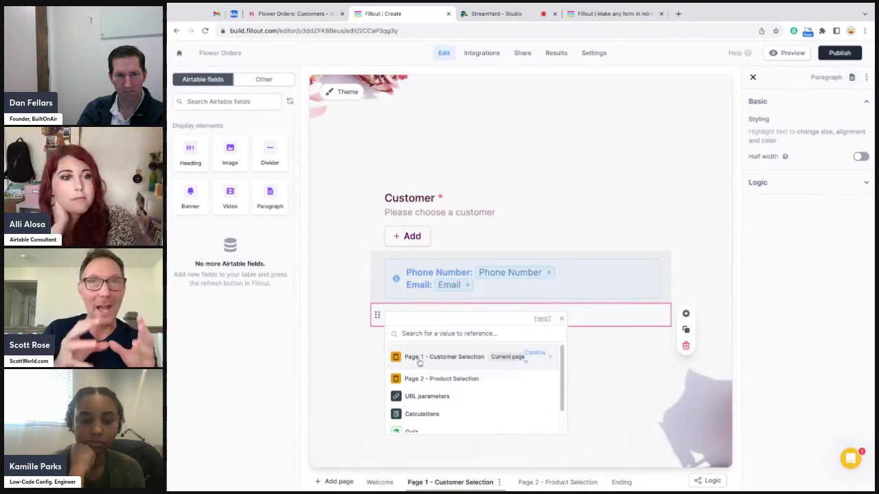
{"action": "left_click", "coordinate": [464, 358]}
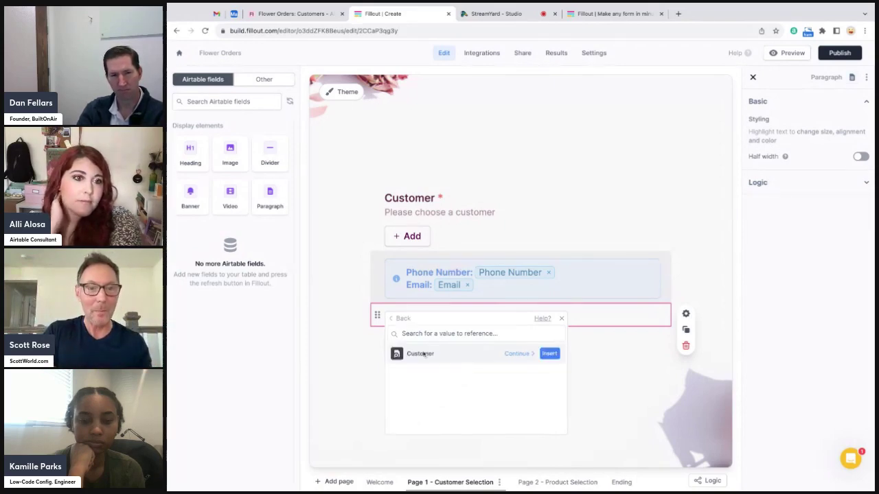
{"action": "left_click", "coordinate": [517, 353]}
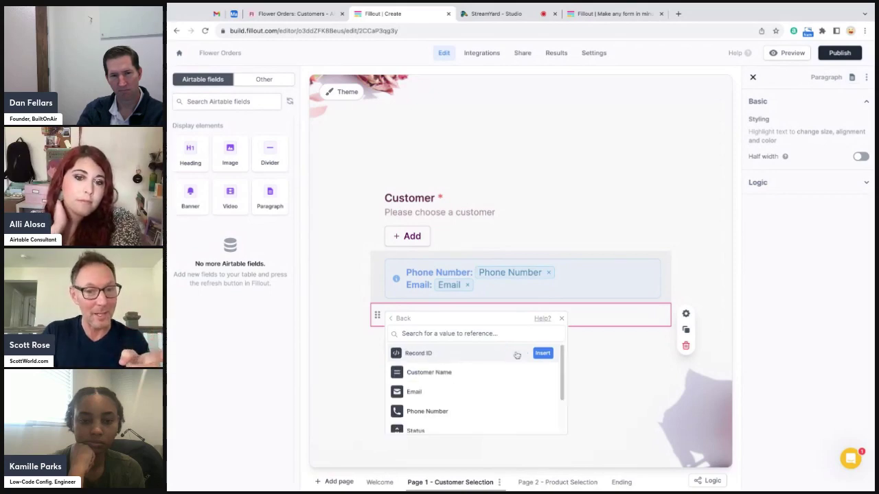
{"action": "scroll", "coordinate": [419, 381], "scroll_direction": "down", "scroll_amount": 2}
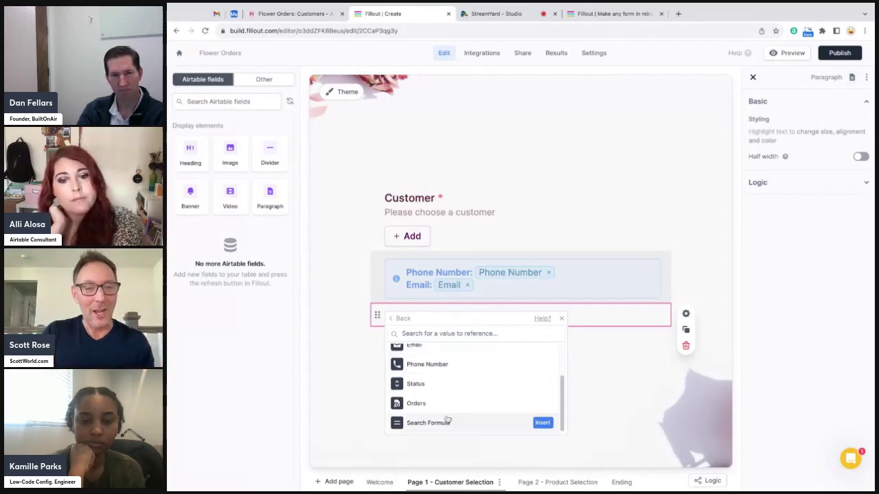
{"action": "scroll", "coordinate": [474, 412], "scroll_direction": "up", "scroll_amount": 3}
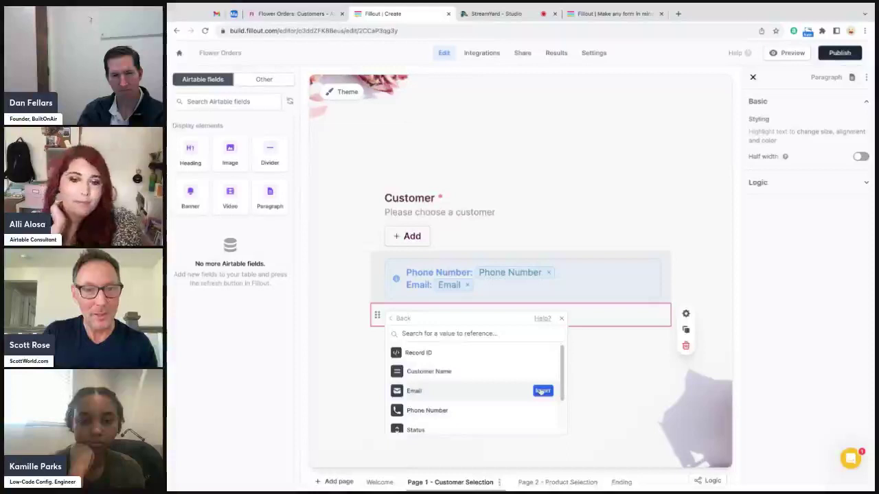
{"action": "left_click", "coordinate": [542, 390]}
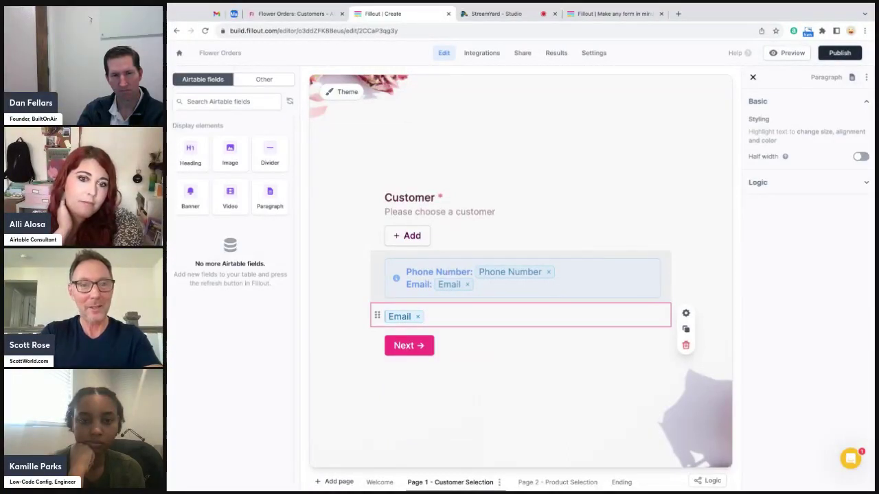
- Put the text "Your customer's email address is:" before the Email reference and deselect the paragraph
{"action": "type", "text": "Your customer's email "}
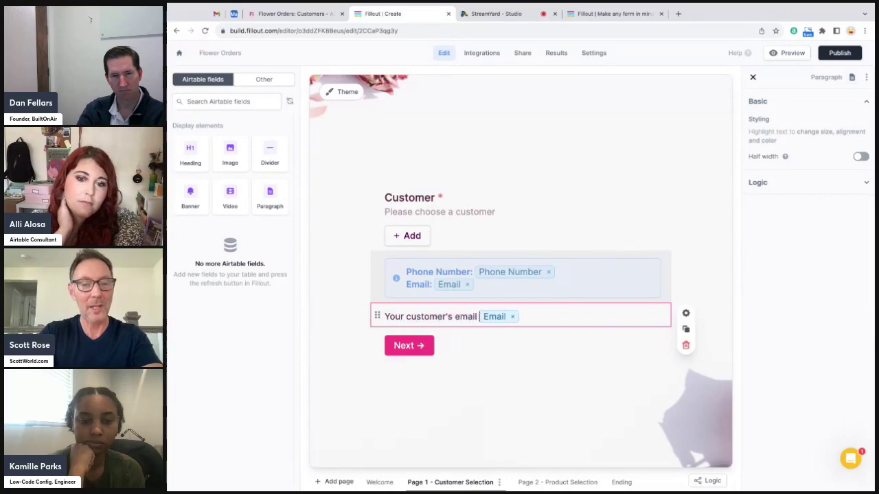
{"action": "type", "text": "address is:"}
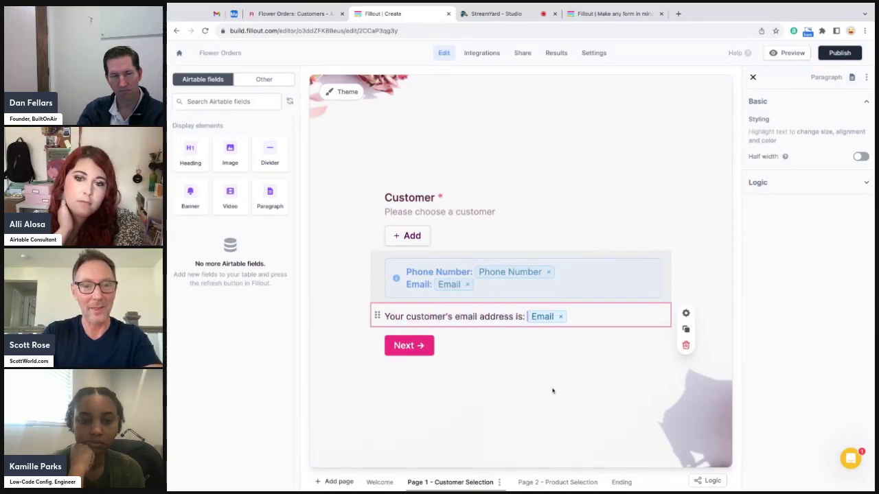
{"action": "left_click", "coordinate": [589, 381]}
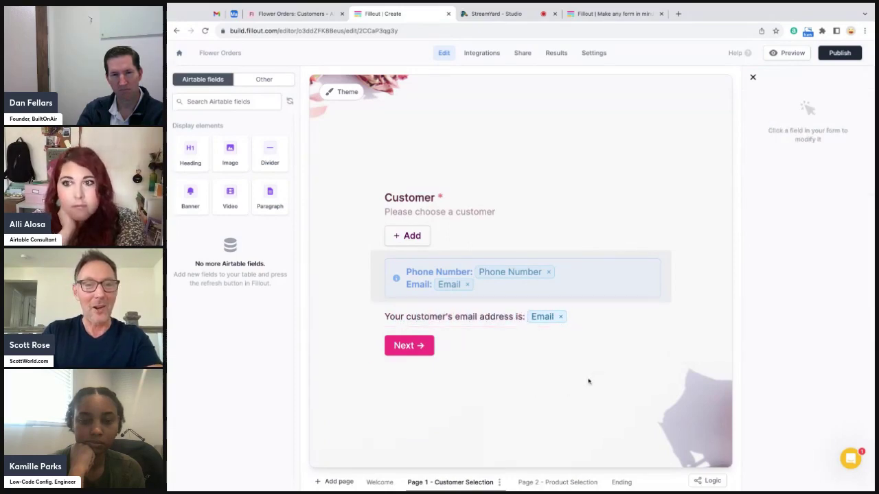
- Preview the form, start it, and check how the email address sentence displays without a chosen customer
{"action": "left_click", "coordinate": [792, 53]}
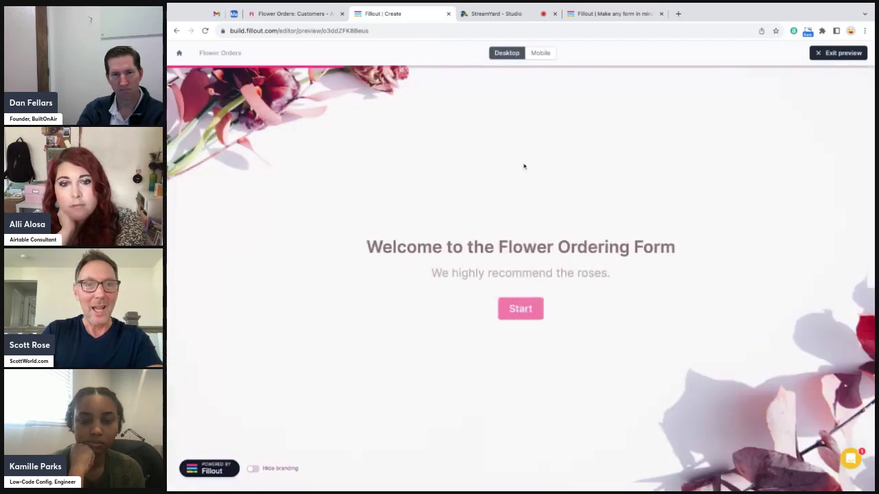
{"action": "left_click", "coordinate": [519, 309]}
{"action": "left_click", "coordinate": [409, 273]}
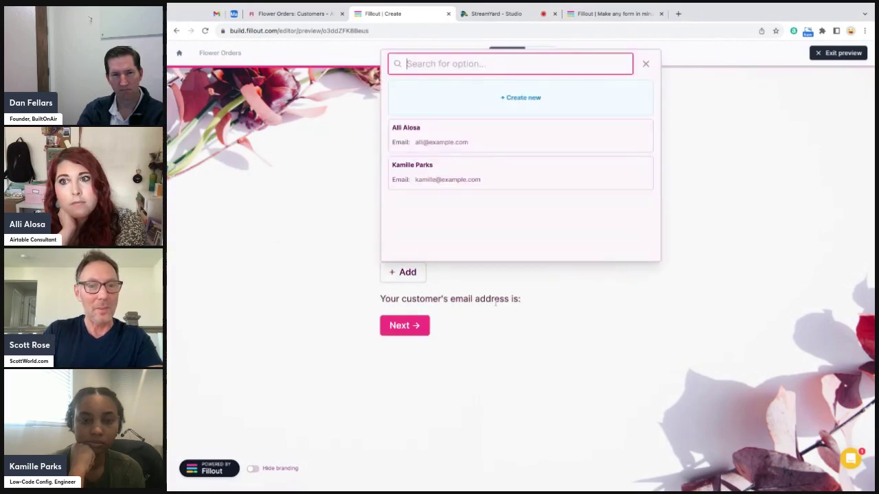
{"action": "left_click", "coordinate": [517, 354]}
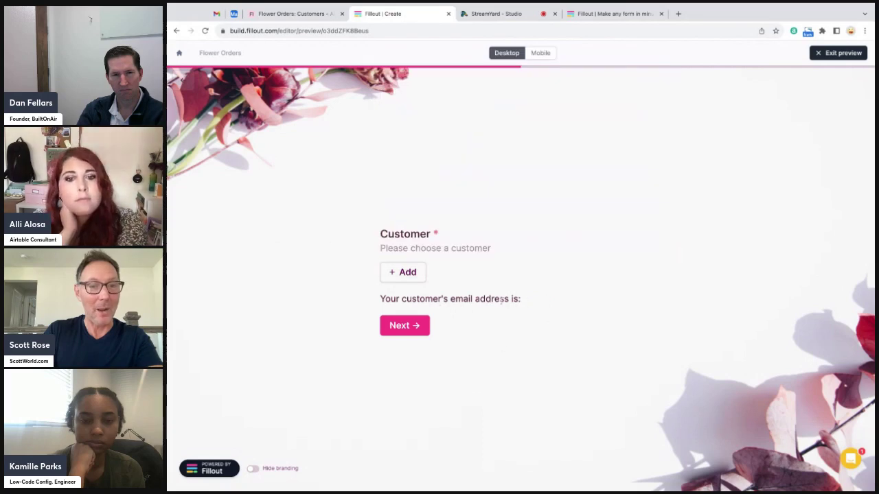
{"action": "triple_click", "coordinate": [396, 299]}
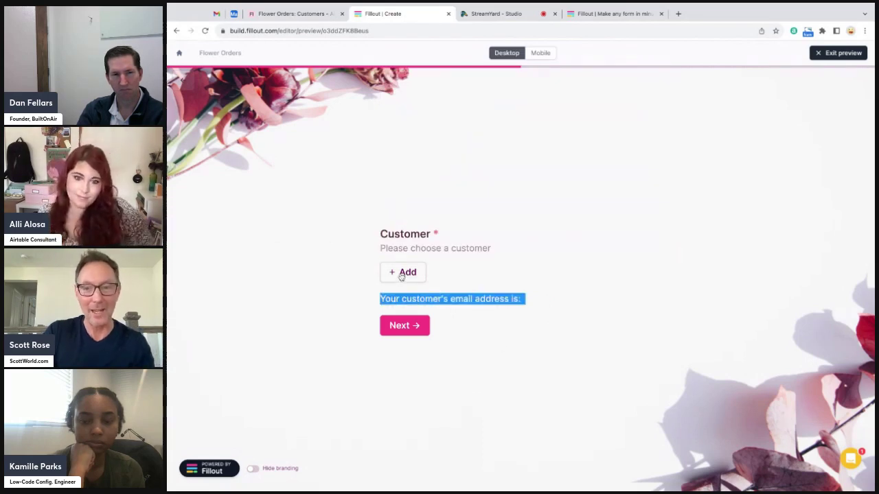
- Choose the first listed customer in the preview, check the email address sentence, and exit the preview
{"action": "left_click", "coordinate": [402, 274]}
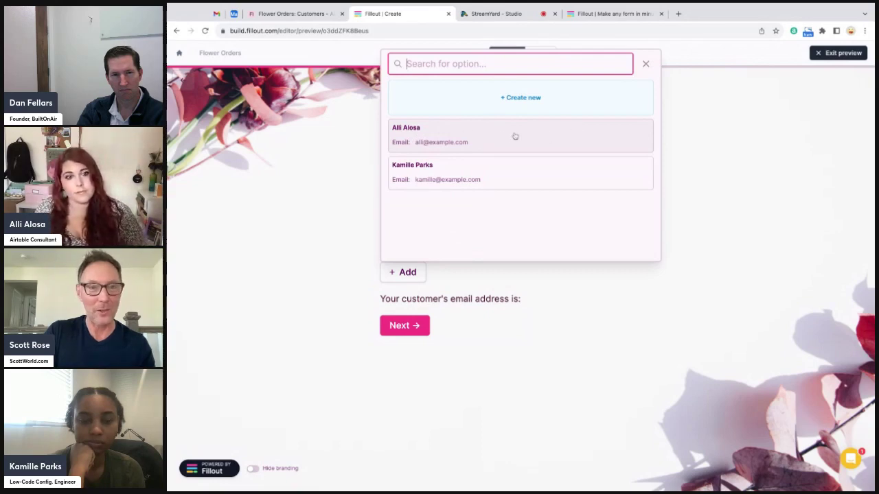
{"action": "left_click", "coordinate": [415, 137]}
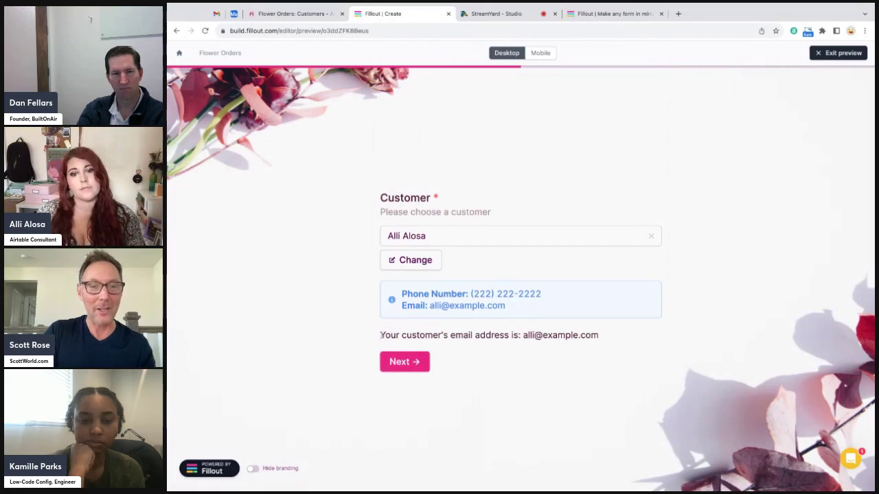
{"action": "left_click_drag", "start_coordinate": [380, 335], "coordinate": [601, 336]}
{"action": "left_click", "coordinate": [494, 354]}
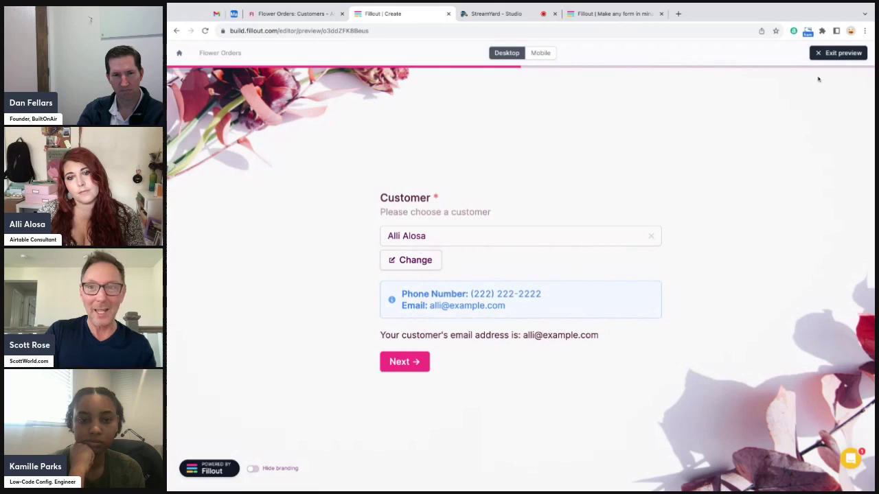
{"action": "left_click", "coordinate": [839, 52]}
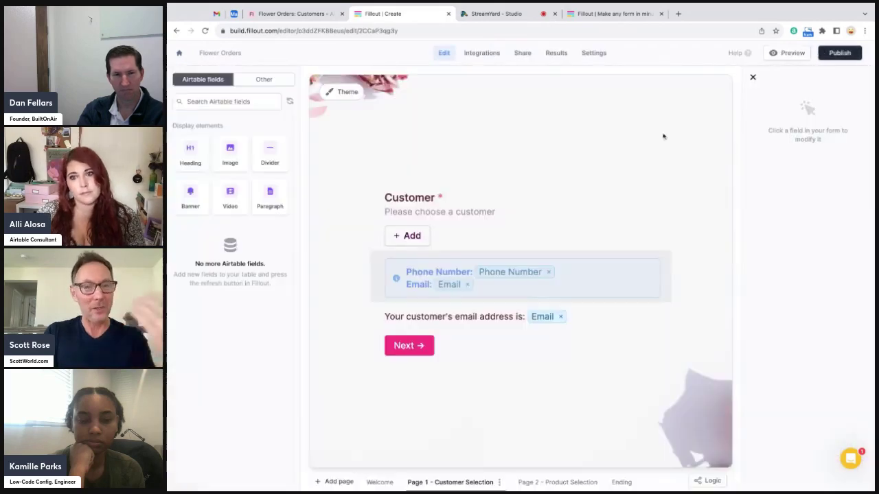
- Open the logic settings of the customer email address paragraph
{"action": "left_click", "coordinate": [564, 222]}
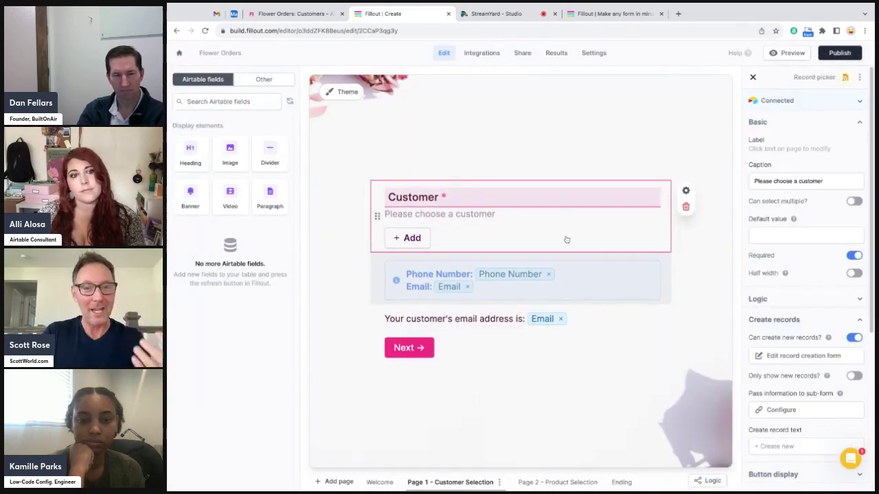
{"action": "left_click", "coordinate": [501, 316]}
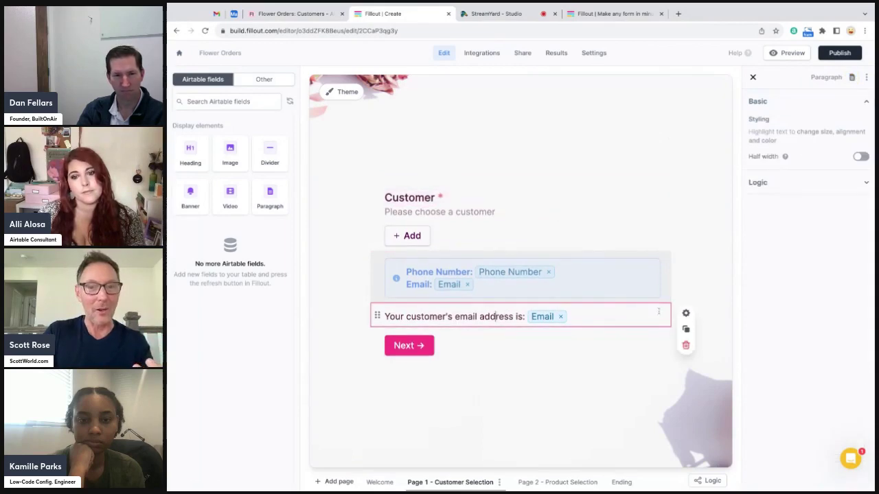
{"action": "left_click", "coordinate": [685, 313]}
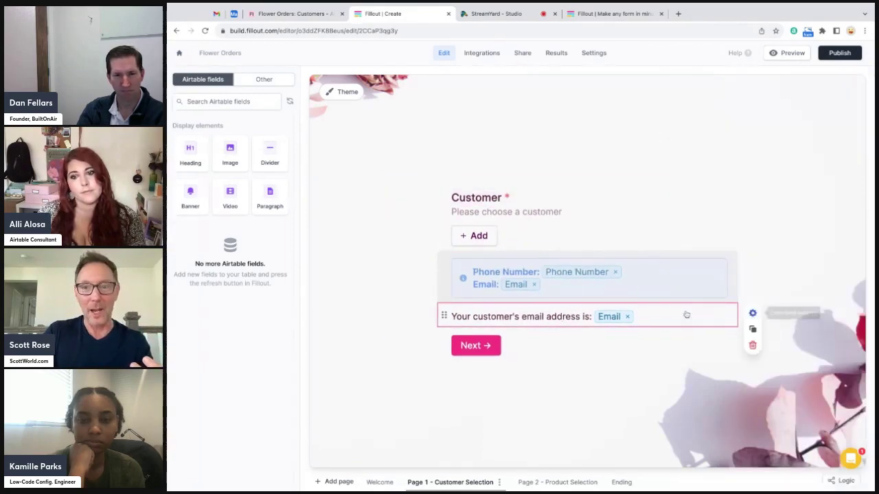
{"action": "left_click", "coordinate": [753, 313]}
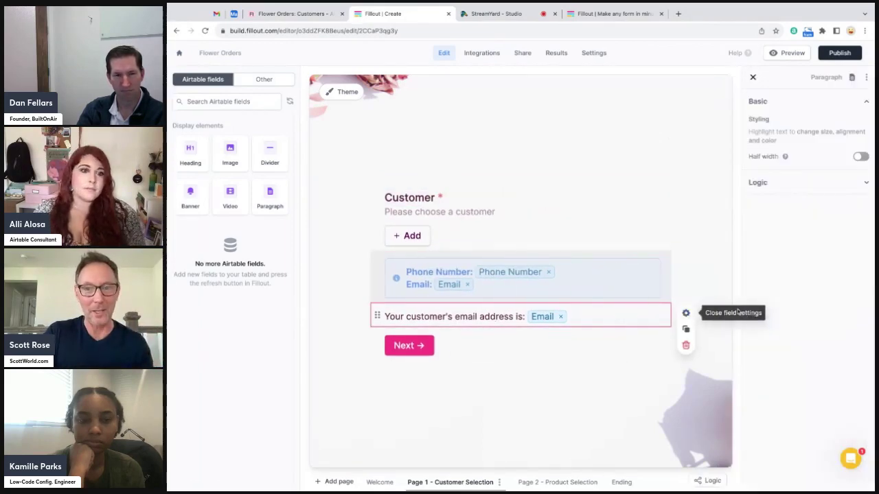
{"action": "left_click", "coordinate": [817, 184]}
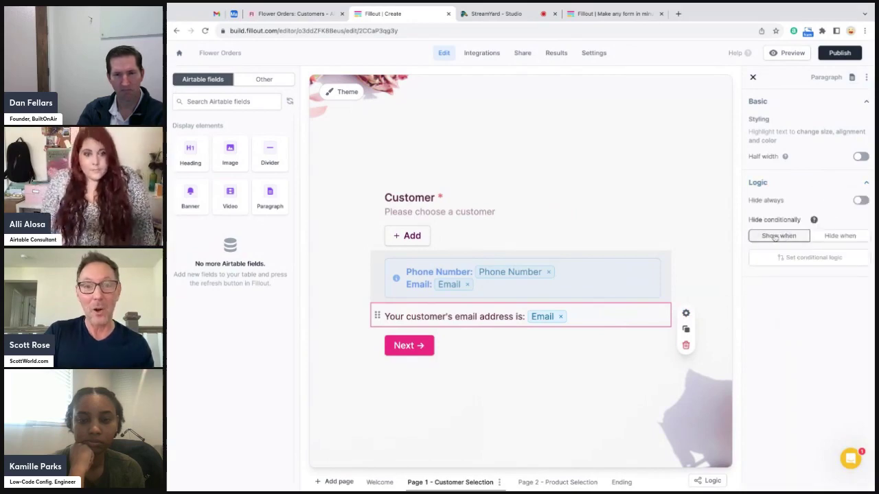
- Add a condition that shows the email address paragraph only when Page 1's Customer is not empty, and deselect the paragraph
{"action": "left_click", "coordinate": [775, 237]}
{"action": "left_click", "coordinate": [780, 259]}
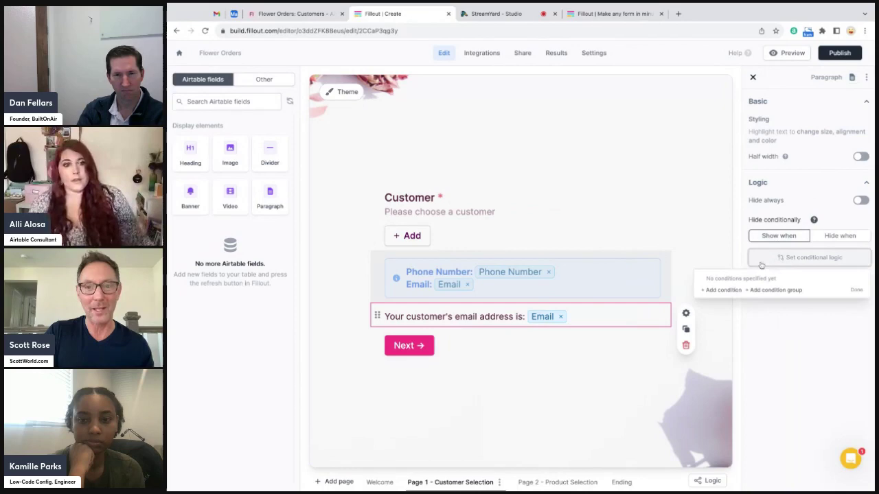
{"action": "left_click", "coordinate": [726, 289]}
{"action": "left_click", "coordinate": [676, 286]}
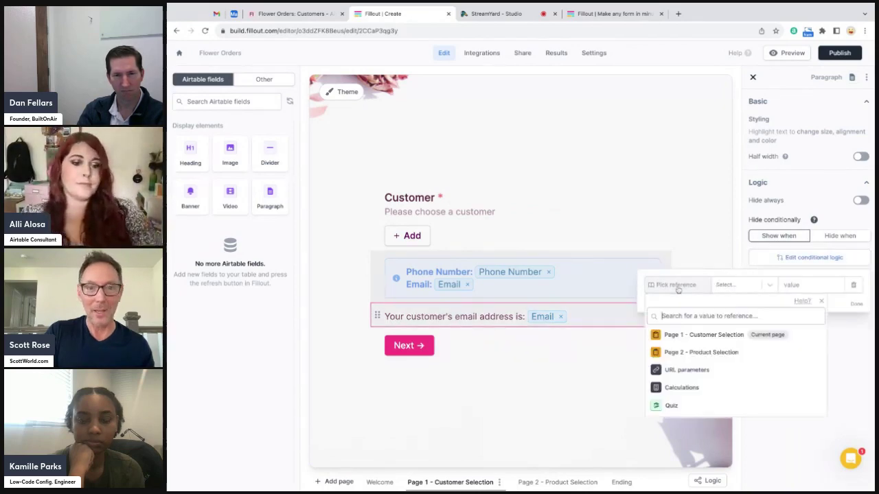
{"action": "left_click", "coordinate": [698, 339]}
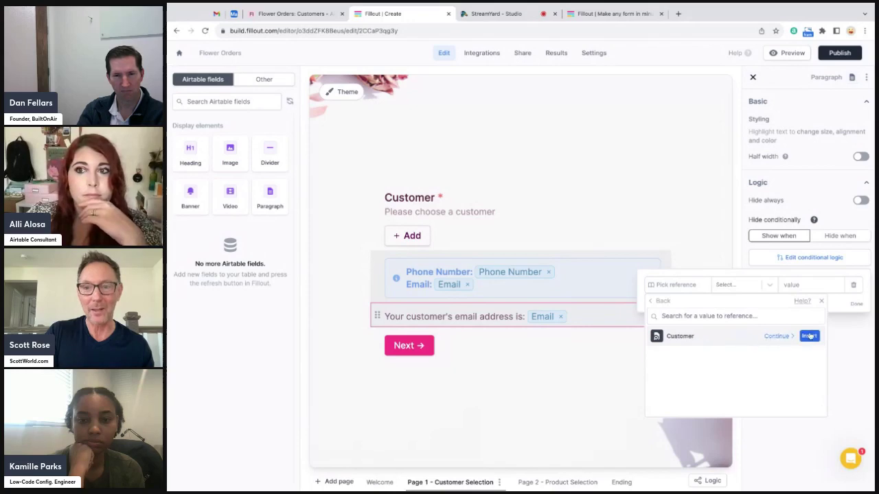
{"action": "left_click", "coordinate": [808, 335]}
{"action": "left_click", "coordinate": [761, 285]}
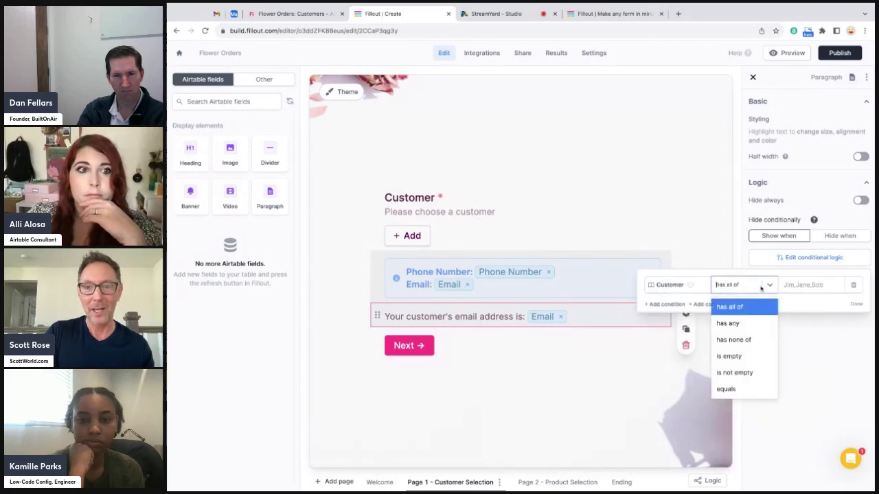
{"action": "left_click", "coordinate": [747, 371]}
{"action": "left_click", "coordinate": [638, 387]}
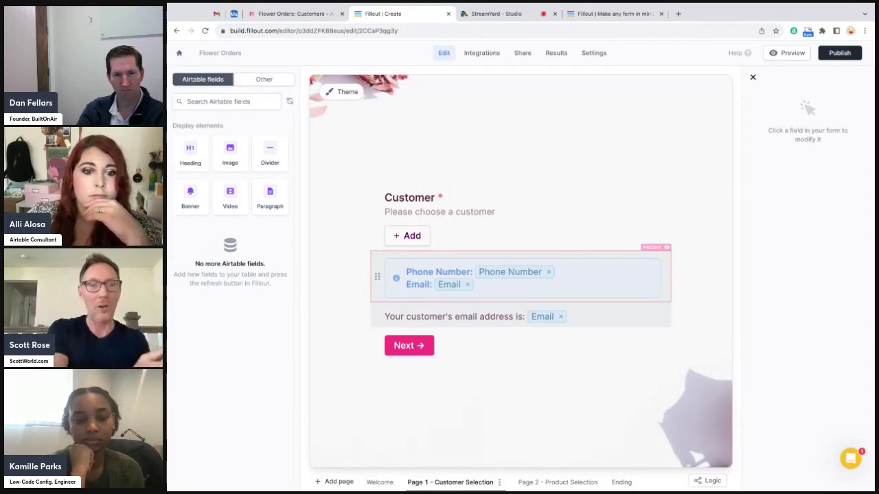
- Open Page 2 - Product Selection and examine the settings of the Total banner and the Choose Your Products record picker
{"action": "left_click", "coordinate": [550, 484]}
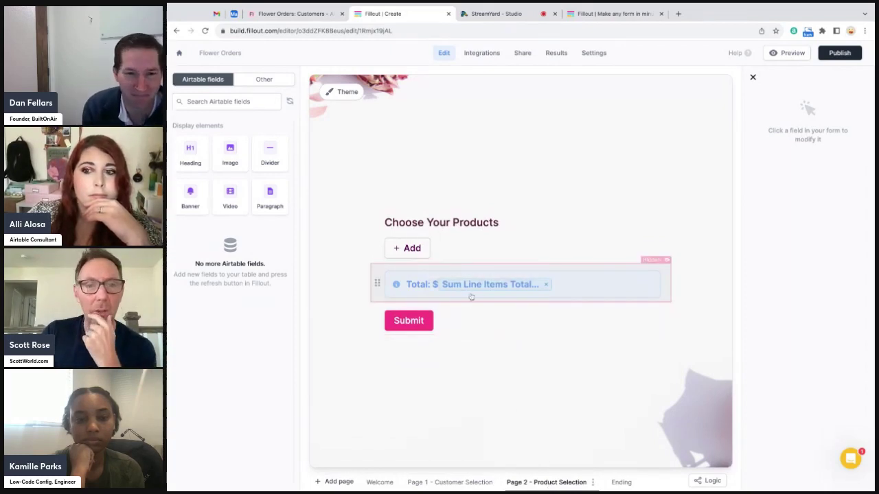
{"action": "left_click", "coordinate": [569, 287]}
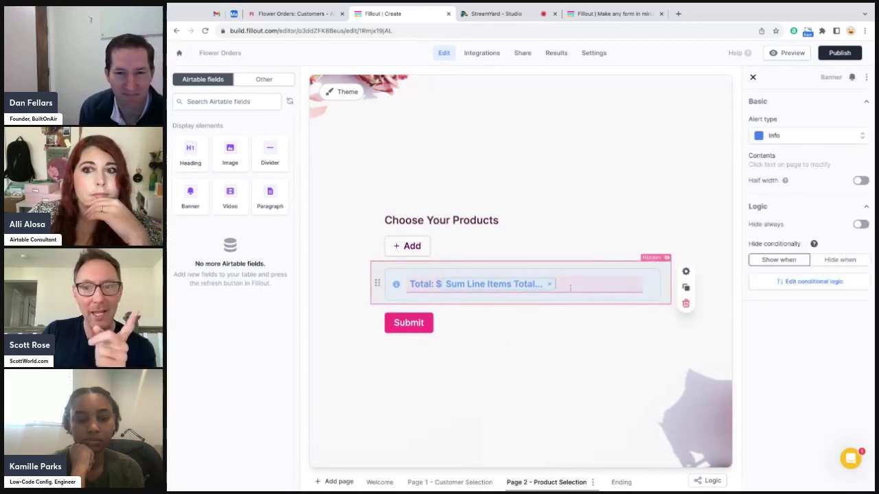
{"action": "left_click", "coordinate": [479, 244]}
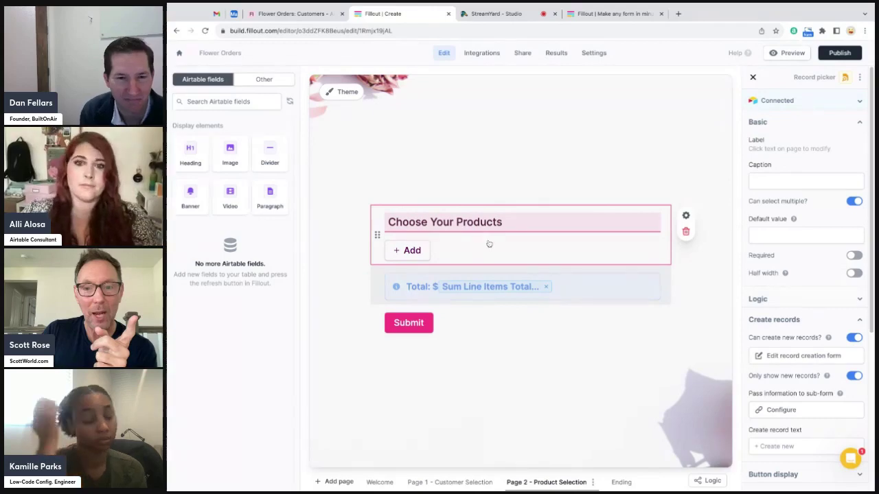
{"action": "scroll", "coordinate": [770, 377], "scroll_direction": "down", "scroll_amount": 4}
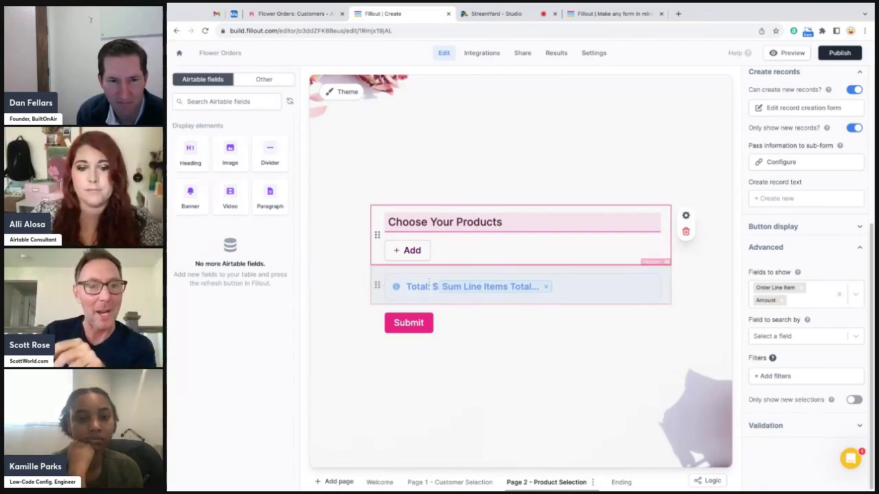
- Select the Total banner, examine the rules of the form's Sum Line Items Totals calculation, and return to the page with nothing selected
{"action": "left_click", "coordinate": [412, 287]}
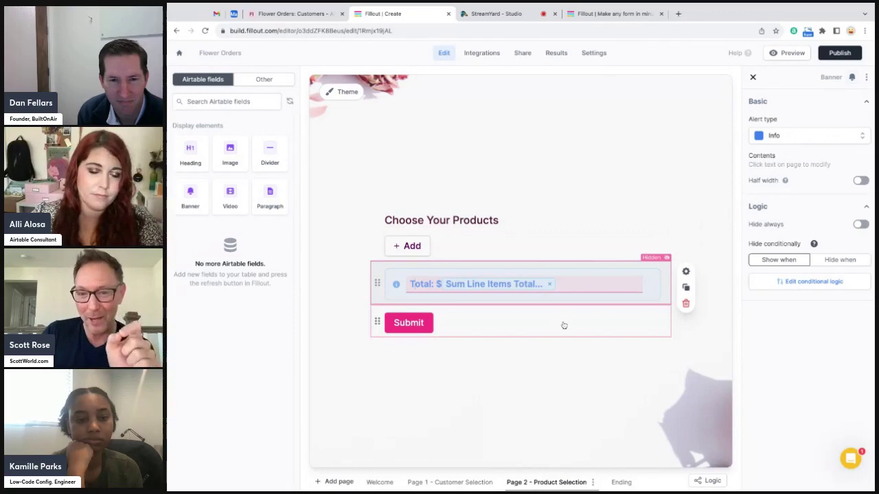
{"action": "left_click", "coordinate": [707, 481]}
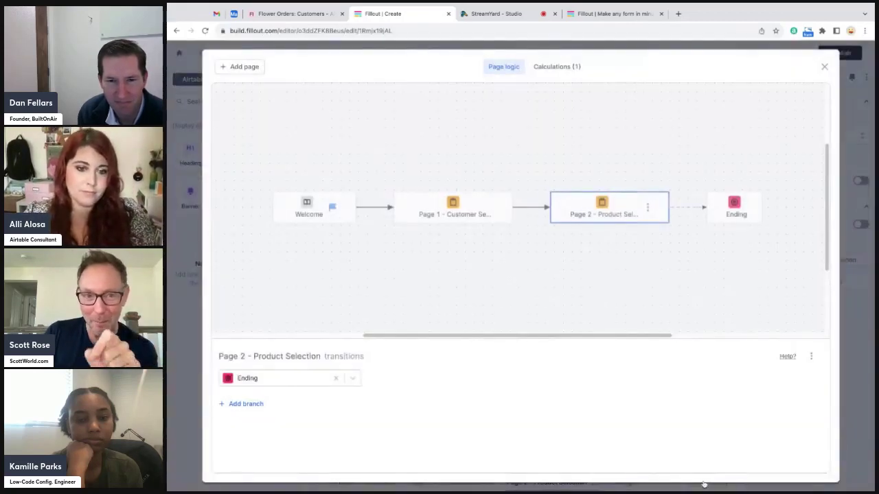
{"action": "left_click", "coordinate": [562, 68]}
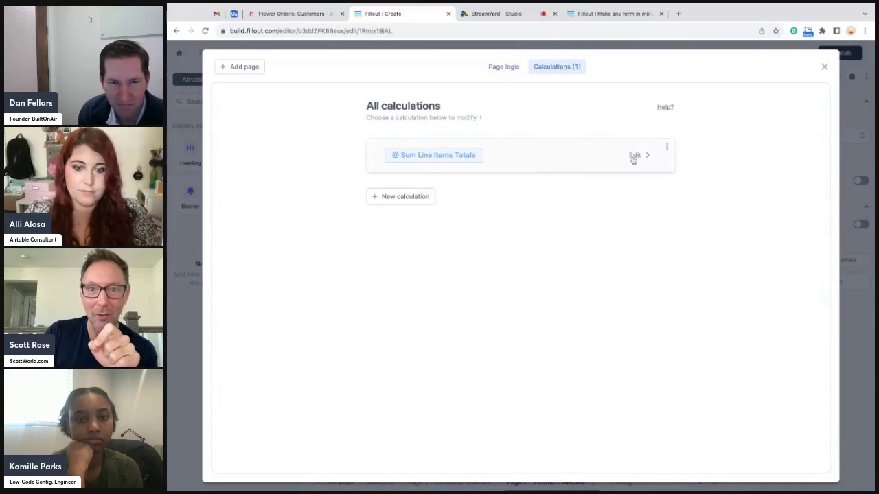
{"action": "left_click", "coordinate": [634, 160]}
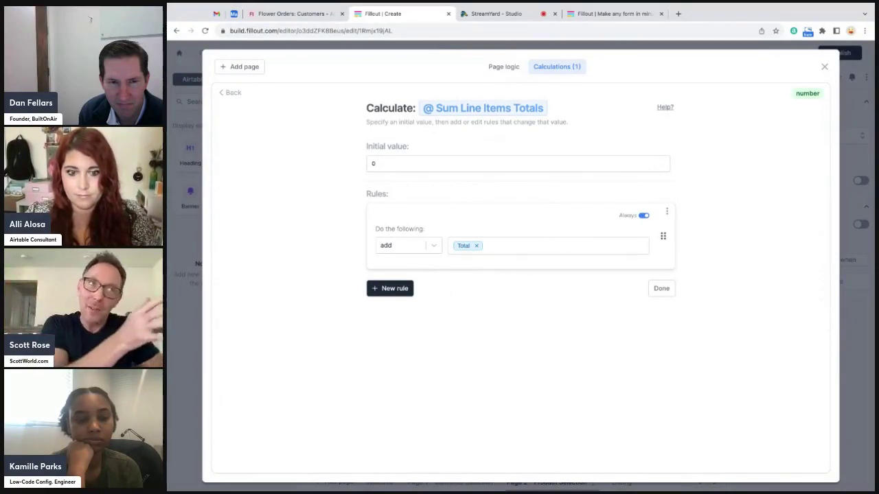
{"action": "left_click", "coordinate": [825, 67]}
{"action": "left_click", "coordinate": [699, 152]}
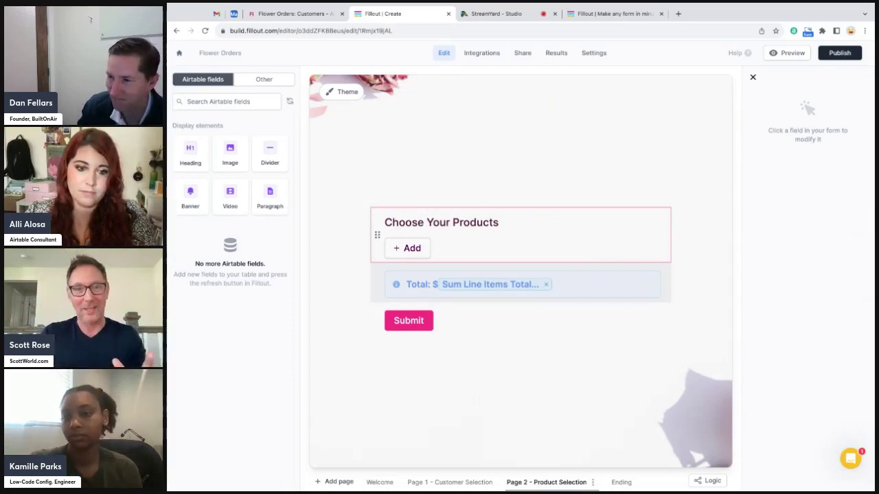
- Show the Choose Your Products picker's settings and switch to the StreamYard studio
{"action": "left_click", "coordinate": [460, 241]}
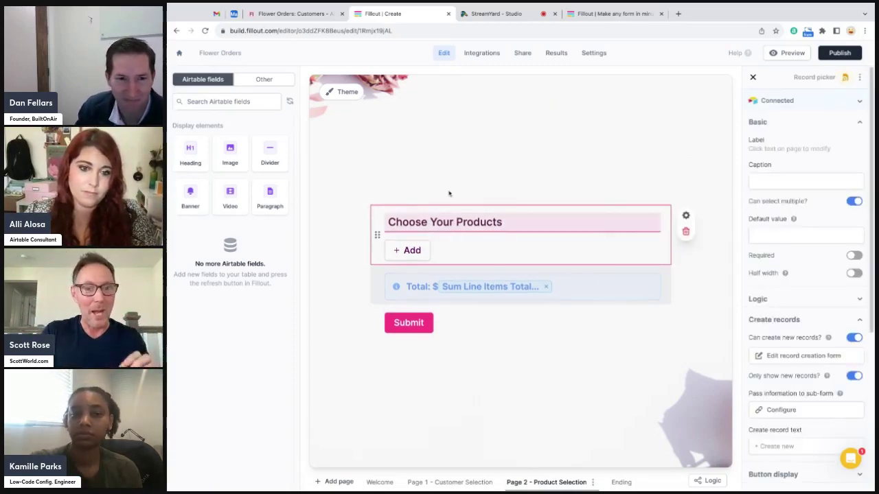
{"action": "left_click", "coordinate": [474, 15]}
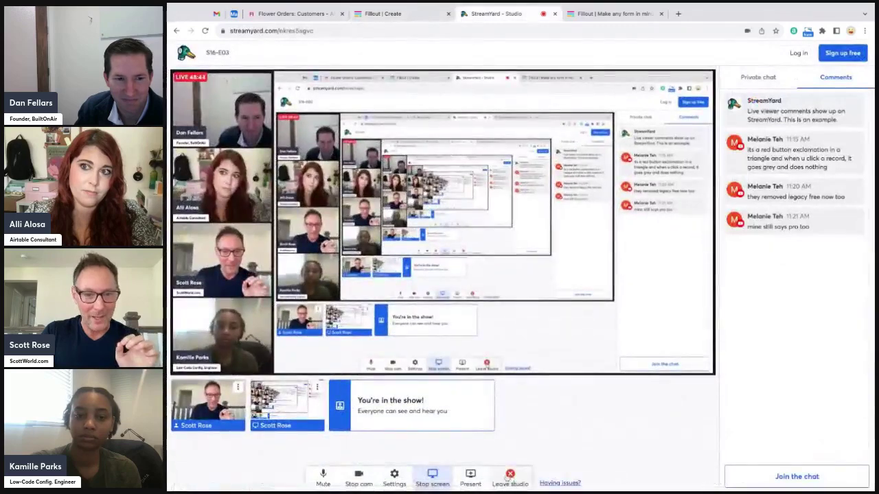